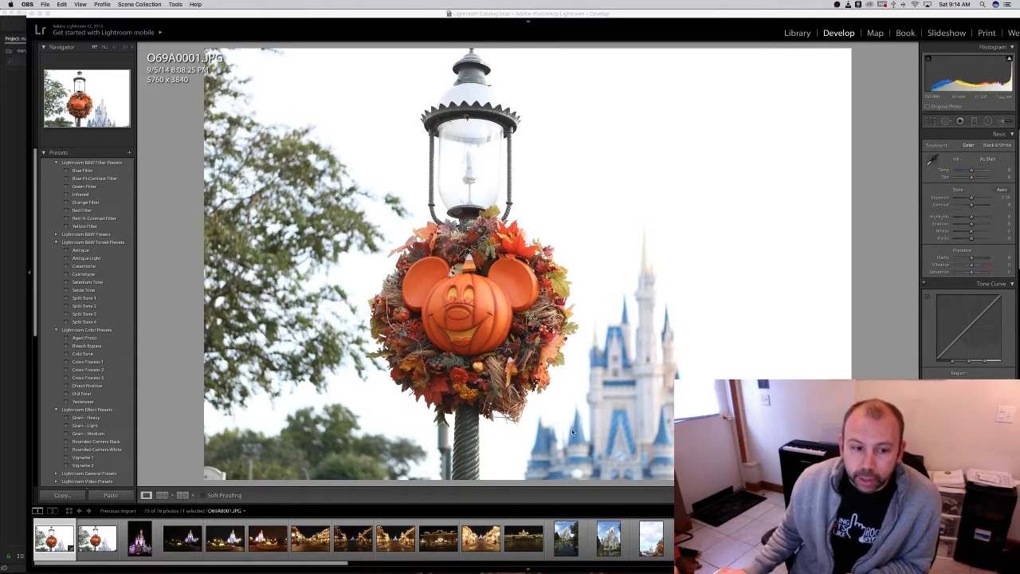
# Step: Inspect the pumpkin wreath and the castle up close to judge the photo's focus and exposure
pyautogui.moveTo(149, 566); pyautogui.dragTo(136, 518)
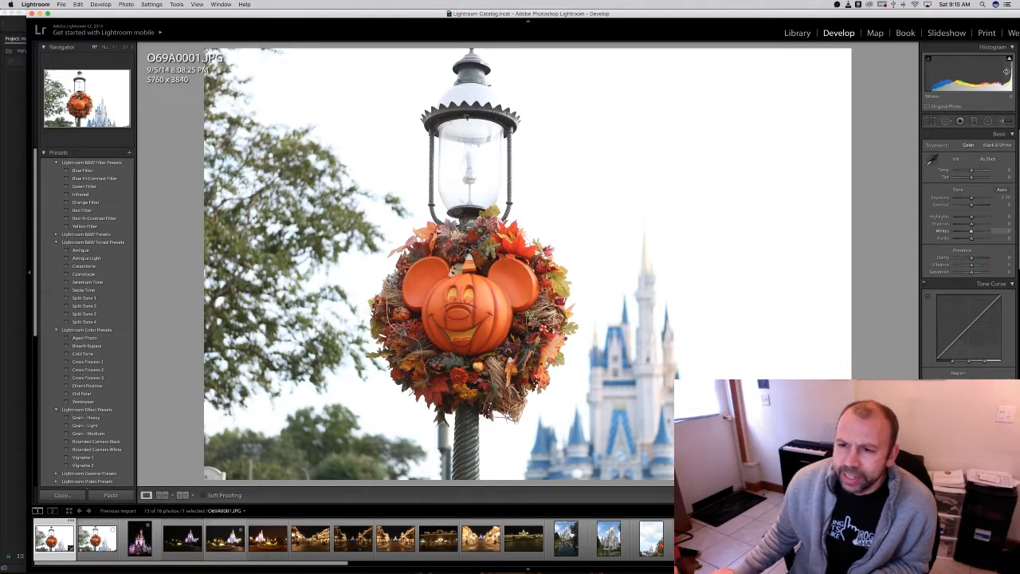
pyautogui.click(468, 315)
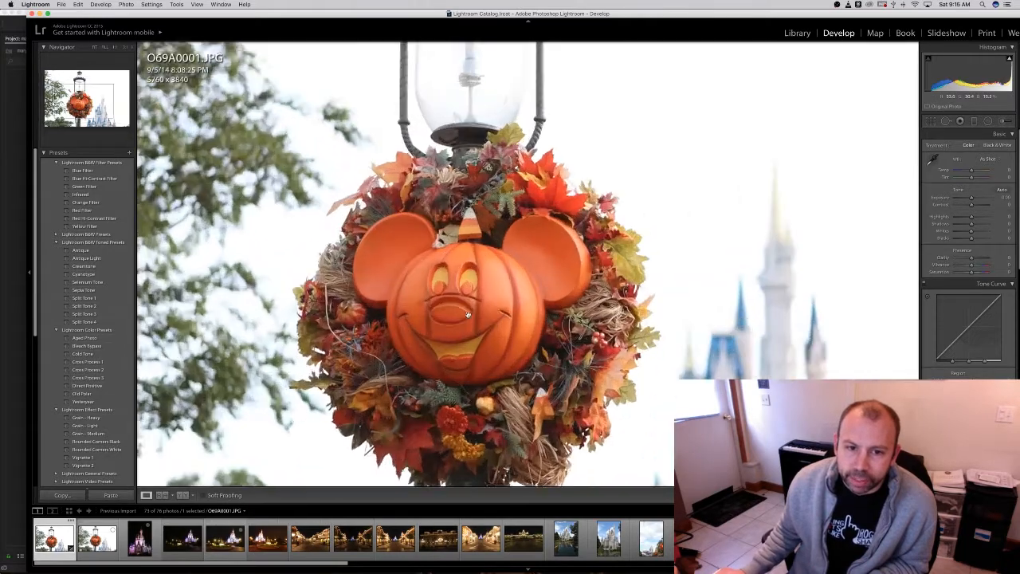
pyautogui.moveTo(533, 326); pyautogui.dragTo(505, 301)
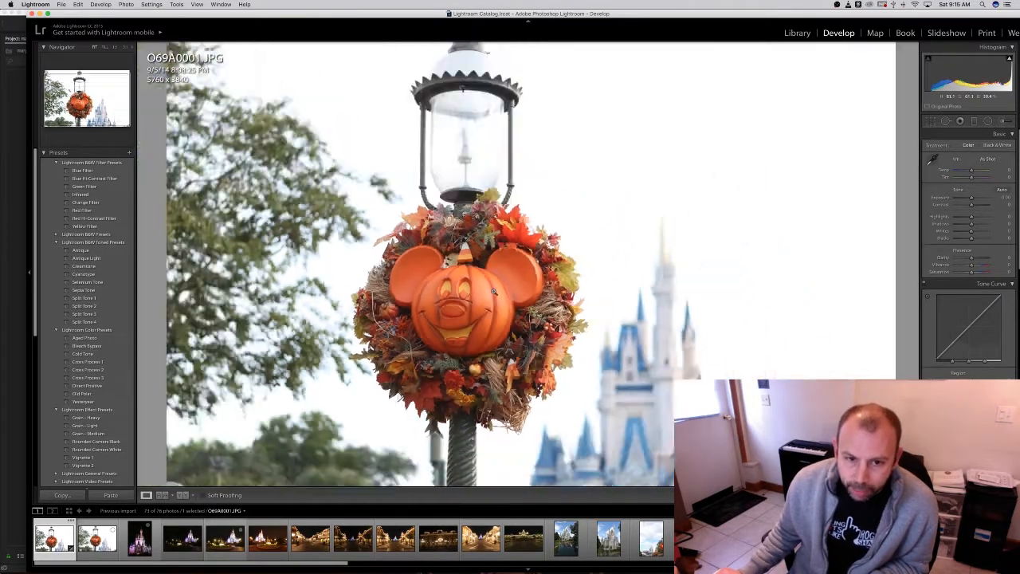
pyautogui.click(494, 292)
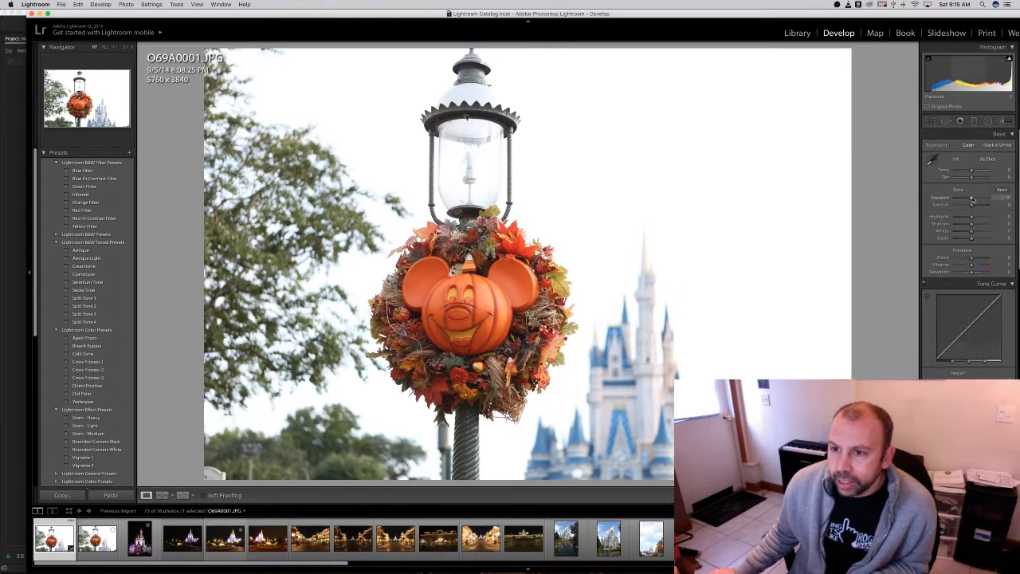
pyautogui.moveTo(973, 199); pyautogui.dragTo(971, 199)
pyautogui.click(672, 320)
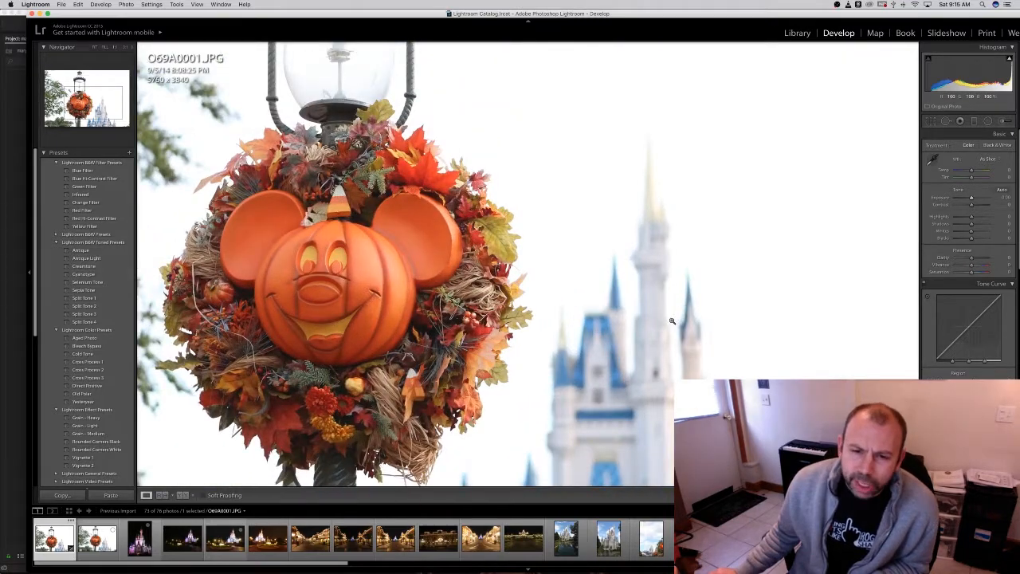
pyautogui.click(672, 320)
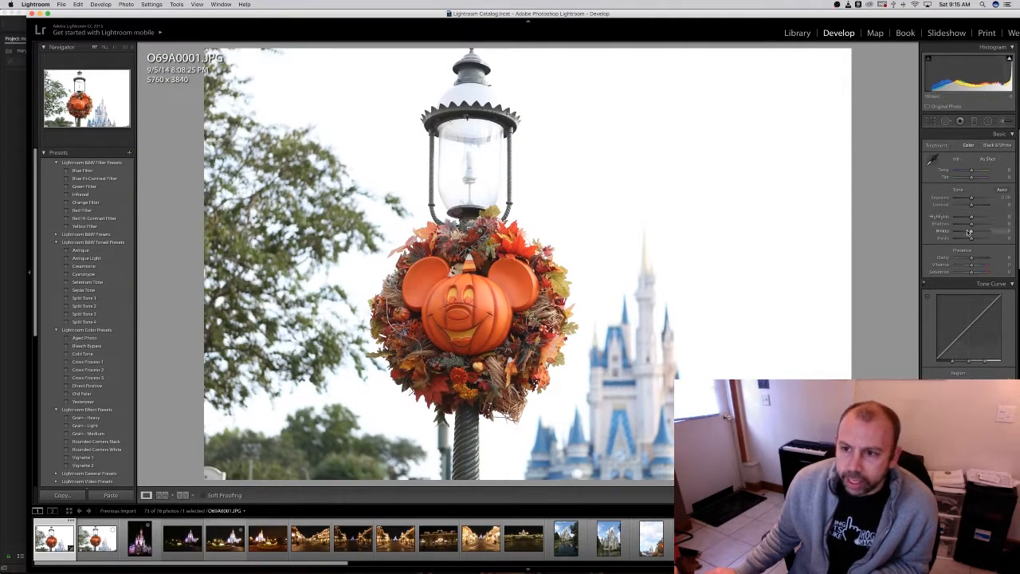
# Step: Adjust the photo's basic tones: lower the Whites, set Highlights to -12, Shadows to +19 and Blacks to +20
pyautogui.moveTo(957, 233)
pyautogui.mouseDown()
pyautogui.moveTo(926, 233)
pyautogui.moveTo(1007, 231)
pyautogui.moveTo(934, 232)
pyautogui.moveTo(961, 232)
pyautogui.mouseUp()
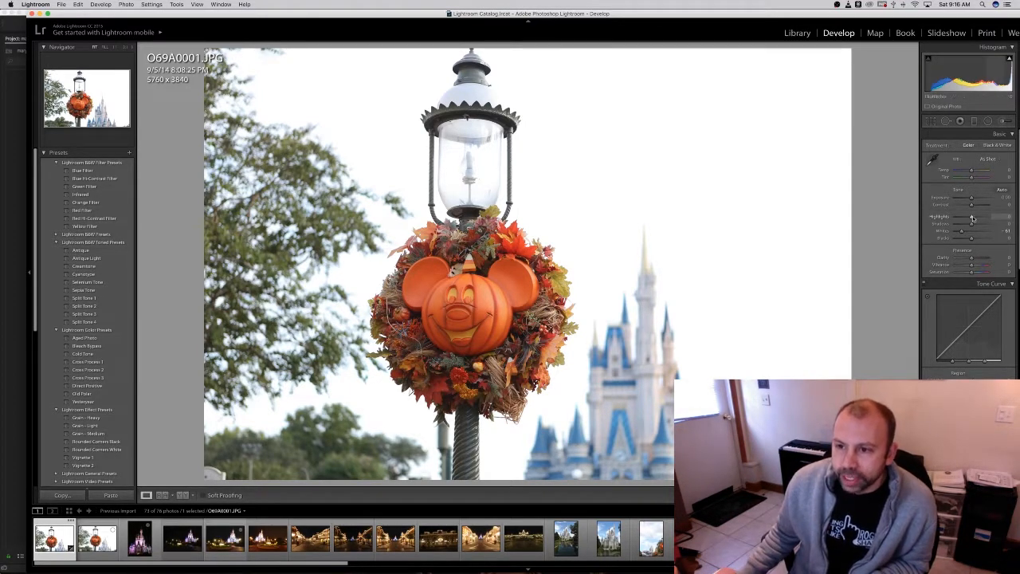
pyautogui.moveTo(972, 217)
pyautogui.mouseDown()
pyautogui.moveTo(954, 226)
pyautogui.moveTo(973, 225)
pyautogui.mouseUp()
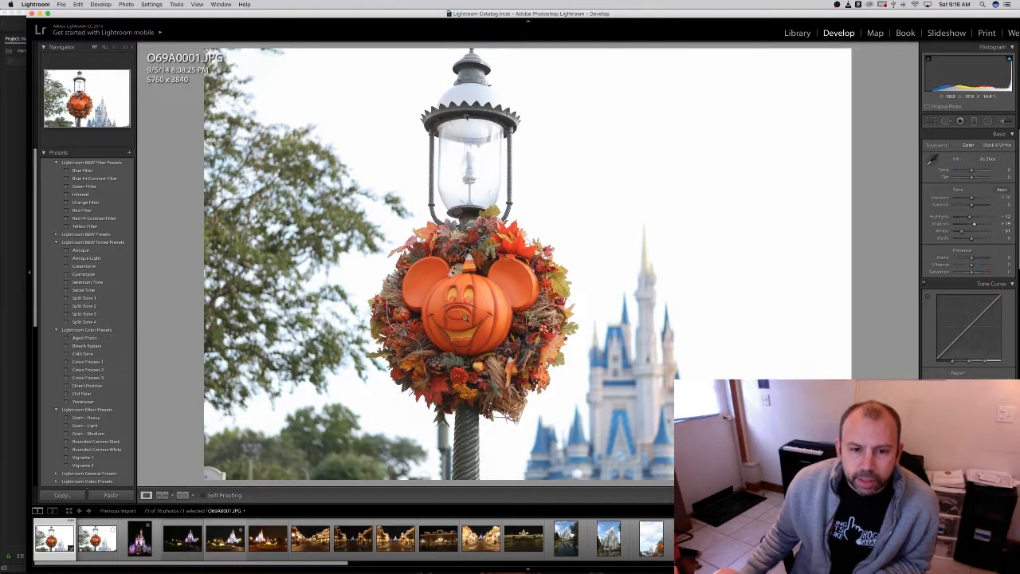
pyautogui.click(465, 317)
pyautogui.click(494, 315)
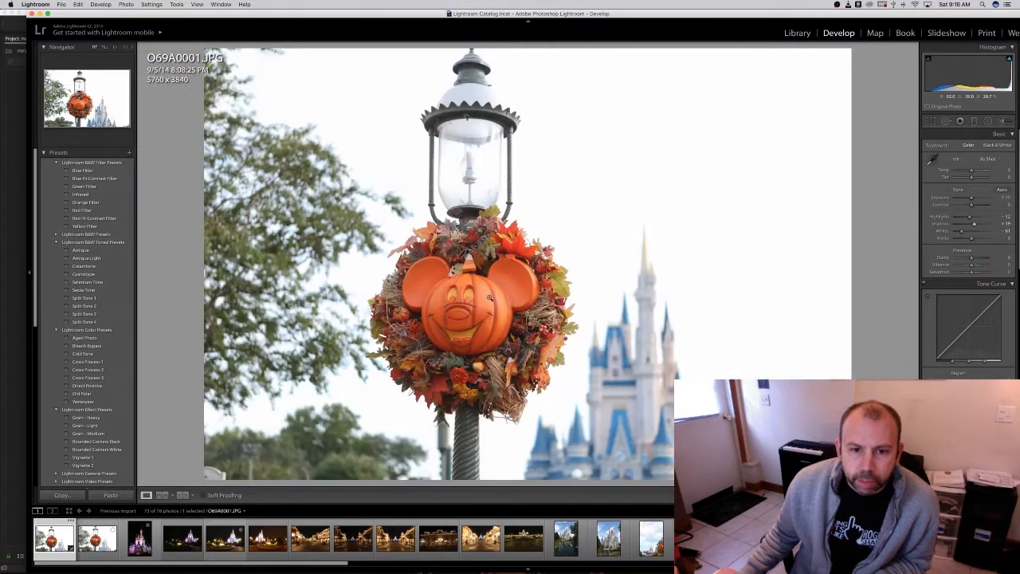
pyautogui.click(490, 299)
pyautogui.moveTo(499, 328); pyautogui.dragTo(480, 316)
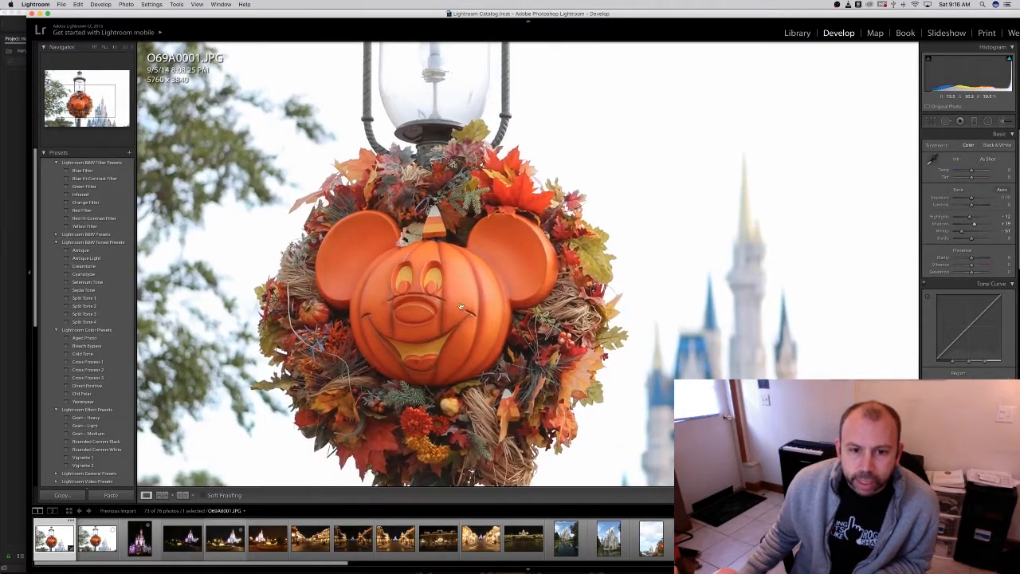
pyautogui.click(461, 306)
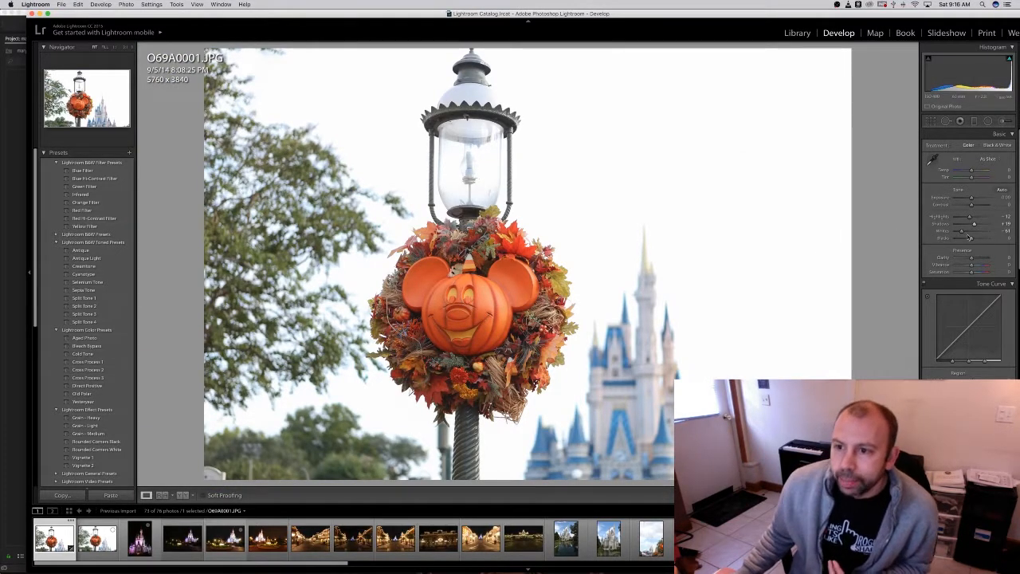
pyautogui.moveTo(972, 239)
pyautogui.mouseDown()
pyautogui.moveTo(958, 240)
pyautogui.moveTo(987, 240)
pyautogui.moveTo(975, 241)
pyautogui.mouseUp()
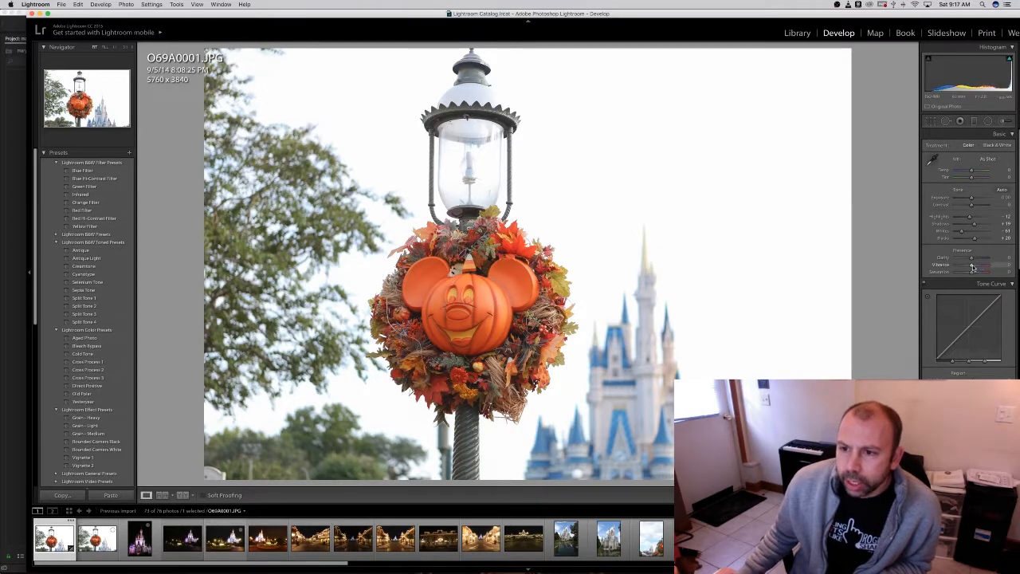
# Step: Set the photo's Vibrance to +10 and raise its Saturation
pyautogui.moveTo(973, 267); pyautogui.dragTo(977, 268)
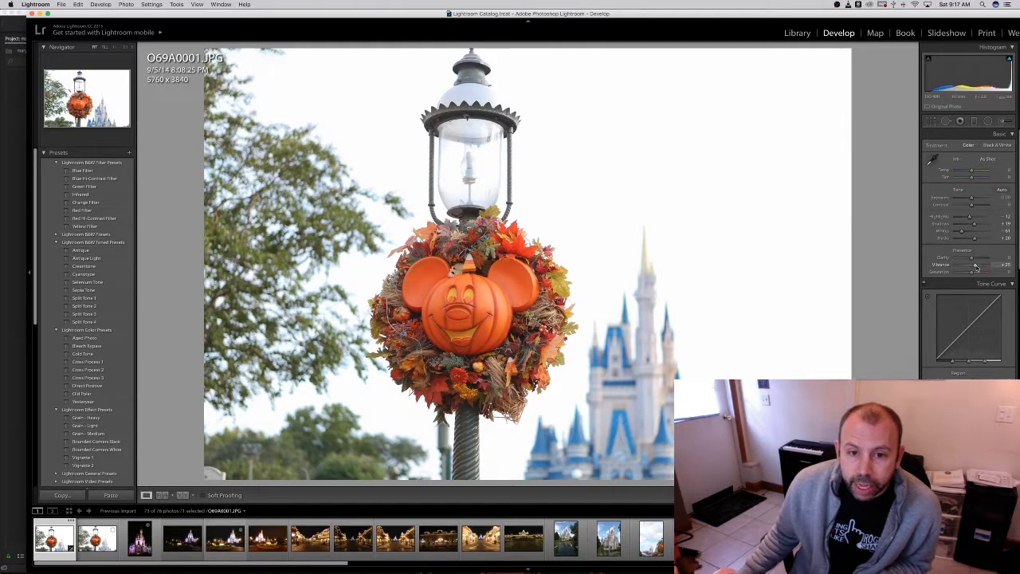
pyautogui.moveTo(973, 274); pyautogui.dragTo(978, 275)
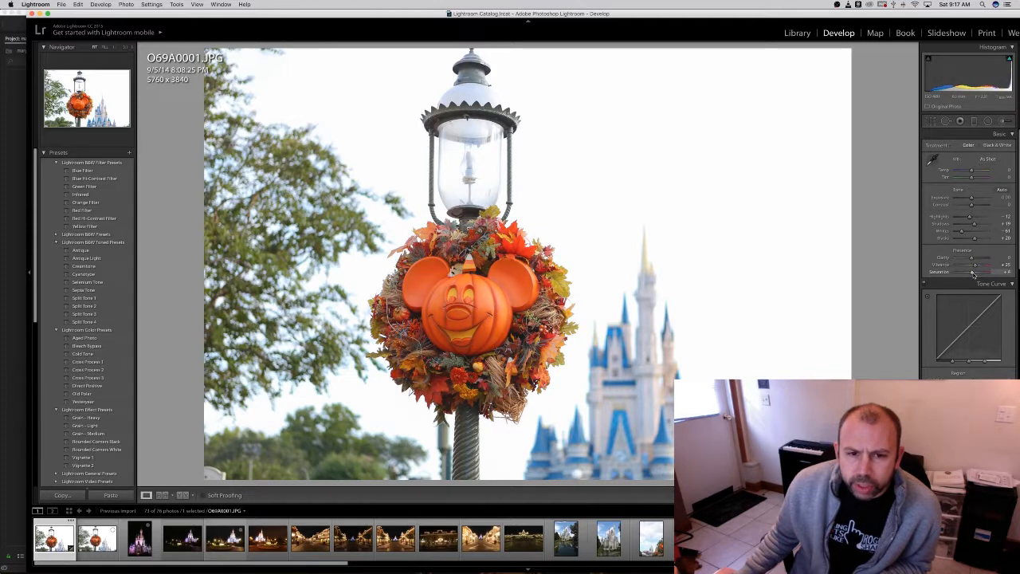
pyautogui.moveTo(972, 275)
pyautogui.mouseDown()
pyautogui.moveTo(1014, 275)
pyautogui.moveTo(974, 274)
pyautogui.mouseUp()
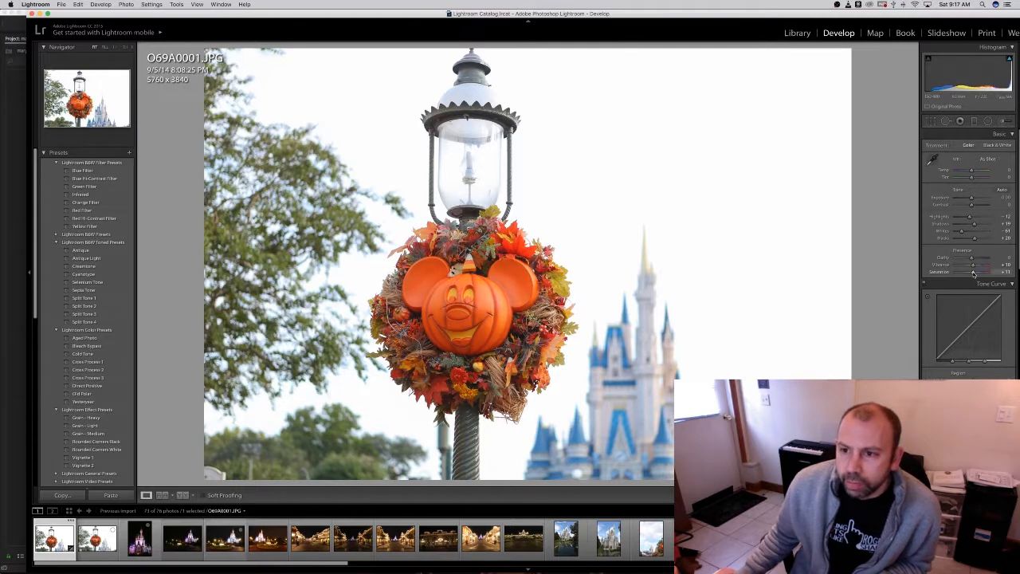
pyautogui.moveTo(973, 273); pyautogui.dragTo(974, 274)
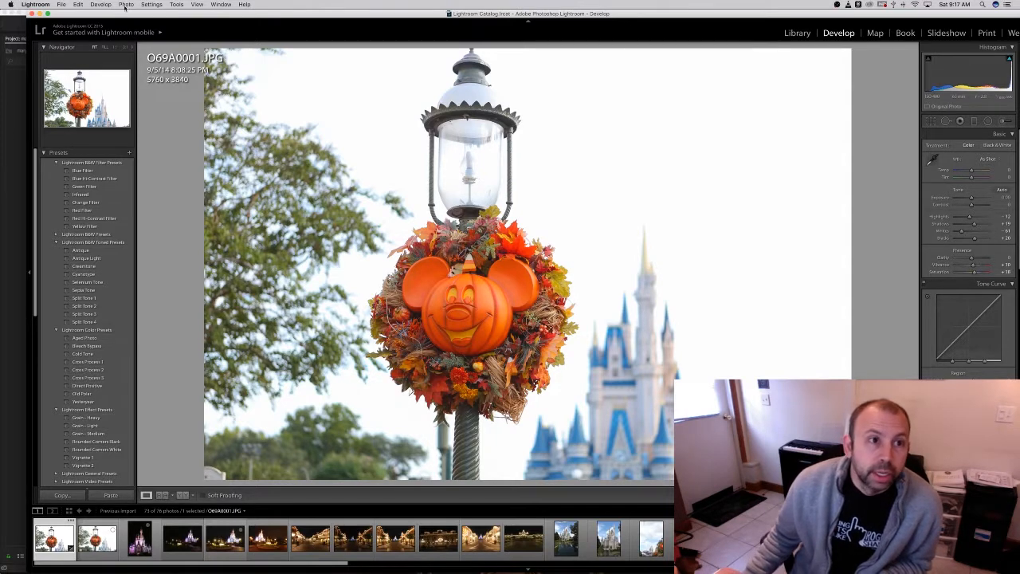
# Step: Compare the photo before and after side by side, set Saturation to +15, and return to the single-photo view
pyautogui.click(195, 5)
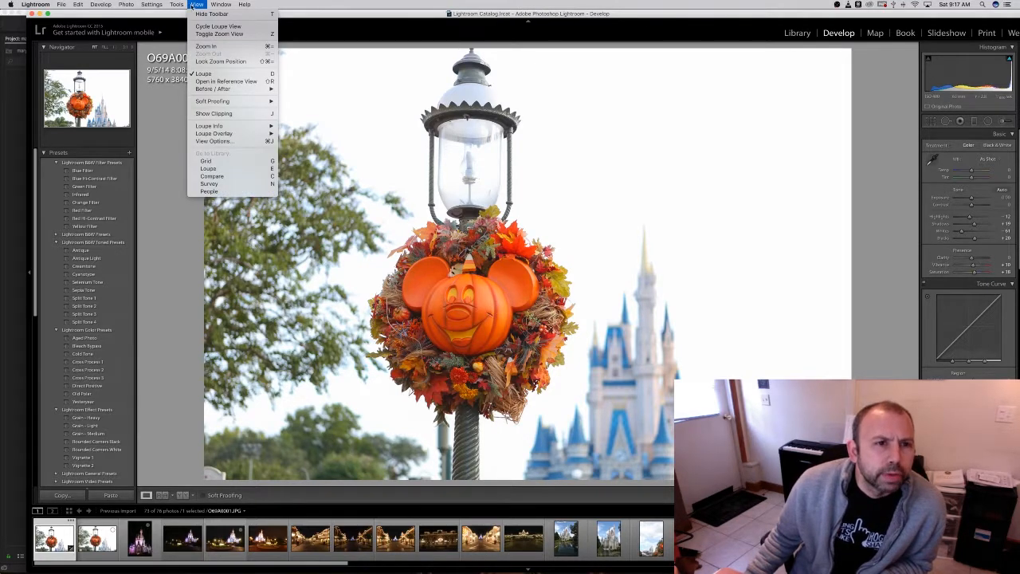
pyautogui.moveTo(227, 88)
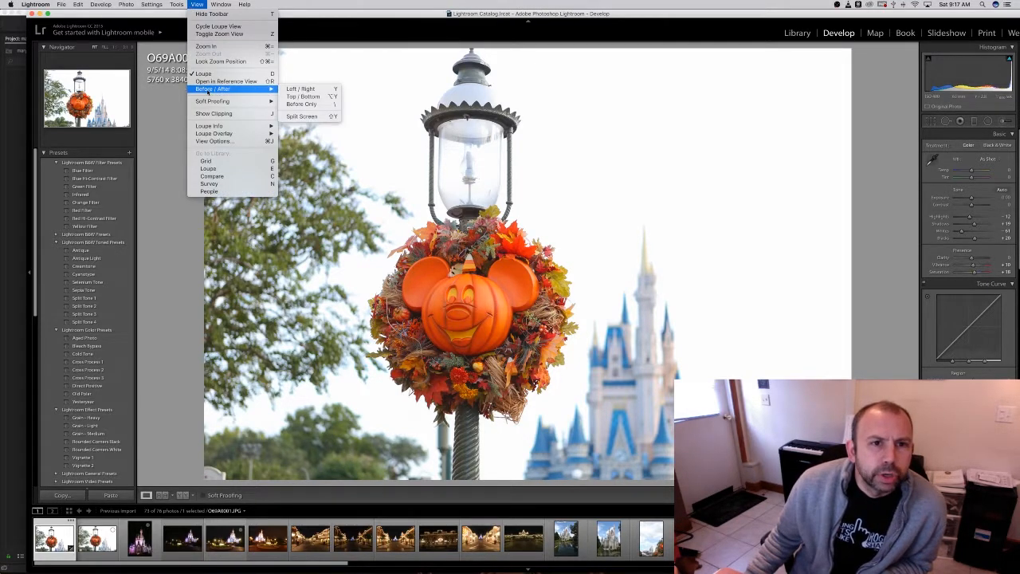
pyautogui.click(317, 90)
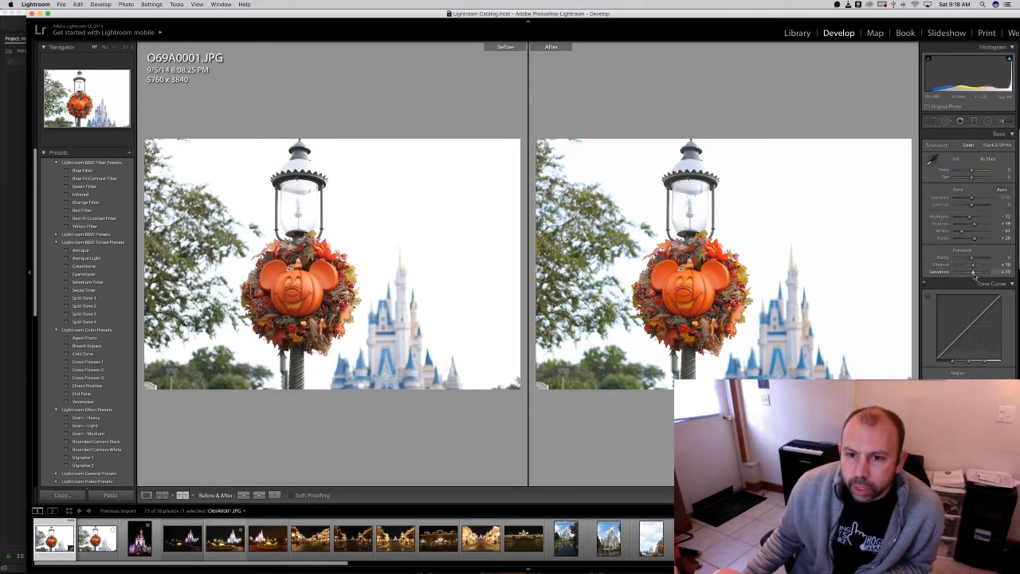
pyautogui.moveTo(977, 275)
pyautogui.mouseDown()
pyautogui.moveTo(1003, 275)
pyautogui.moveTo(978, 276)
pyautogui.mouseUp()
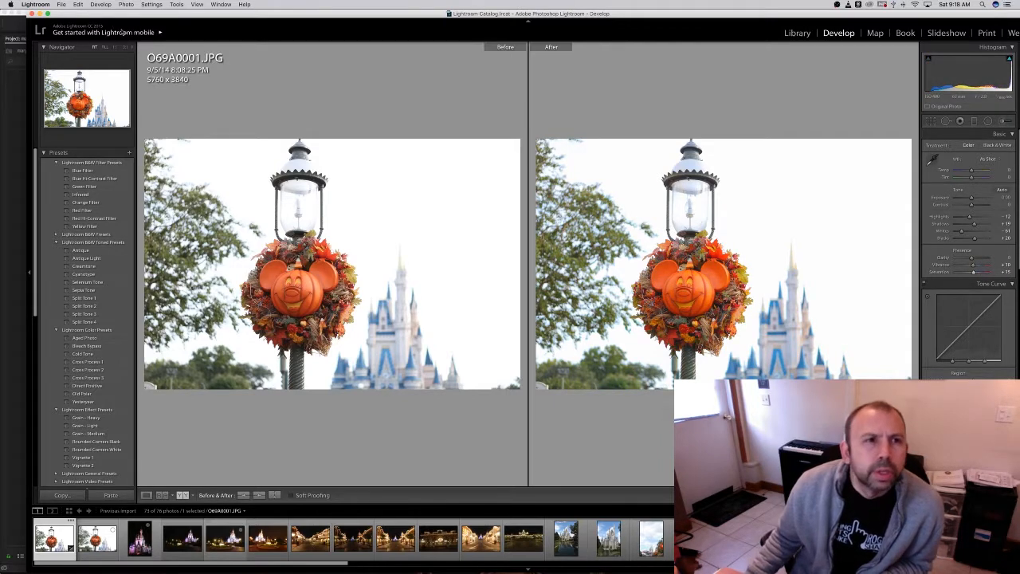
pyautogui.click(198, 5)
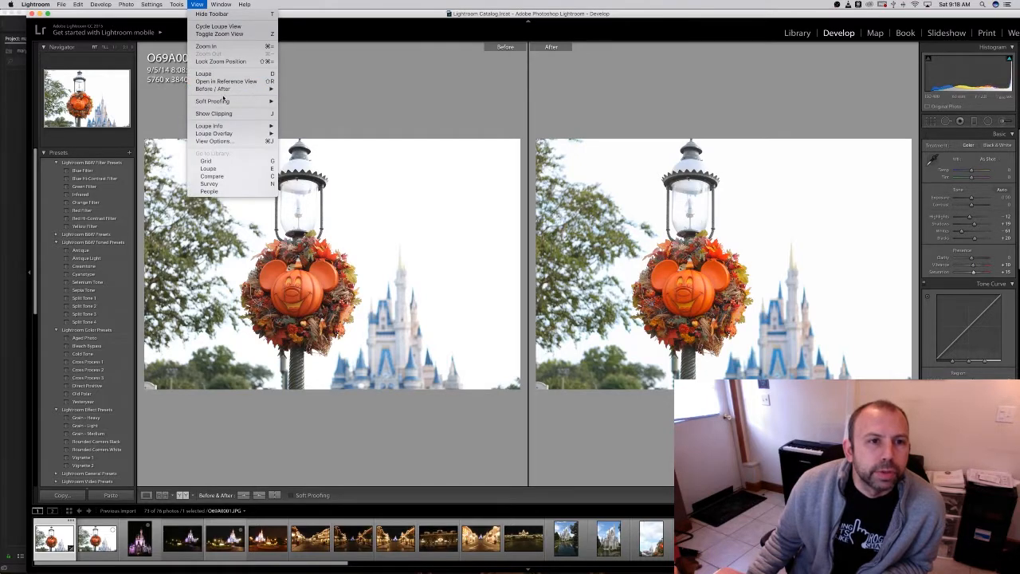
pyautogui.moveTo(223, 88)
pyautogui.click(297, 89)
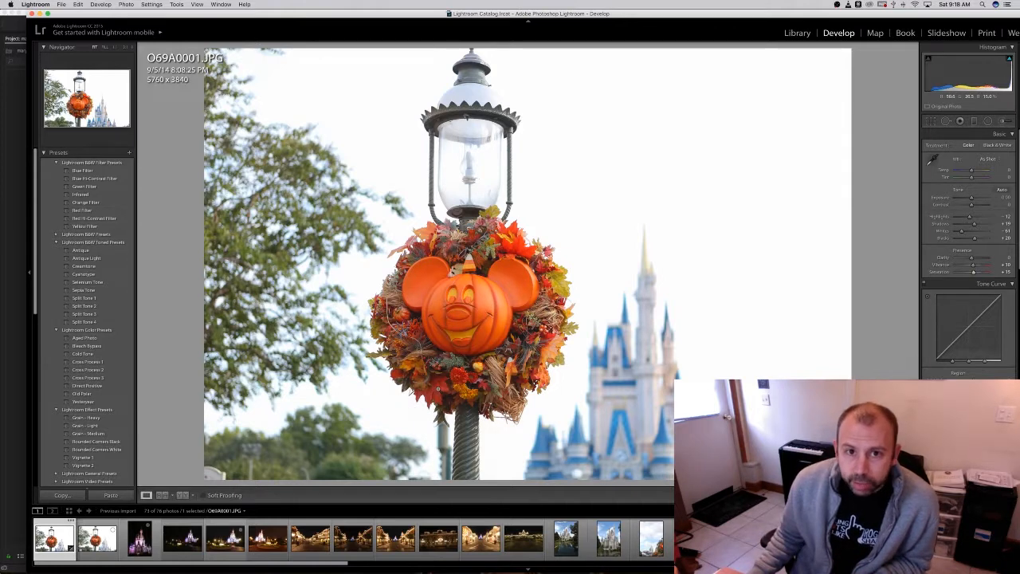
# Step: Try cropping the photo slightly tighter at its original aspect ratio, and restore the full frame
pyautogui.press('r')
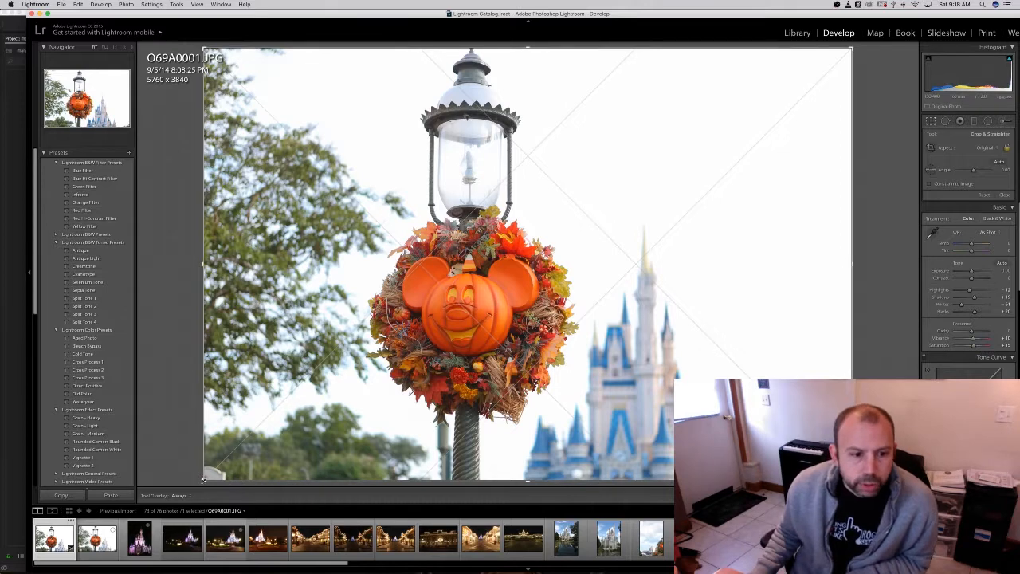
pyautogui.moveTo(204, 479)
pyautogui.mouseDown()
pyautogui.moveTo(220, 477)
pyautogui.moveTo(234, 495)
pyautogui.moveTo(204, 472)
pyautogui.moveTo(213, 469)
pyautogui.moveTo(197, 477)
pyautogui.moveTo(212, 476)
pyautogui.mouseUp()
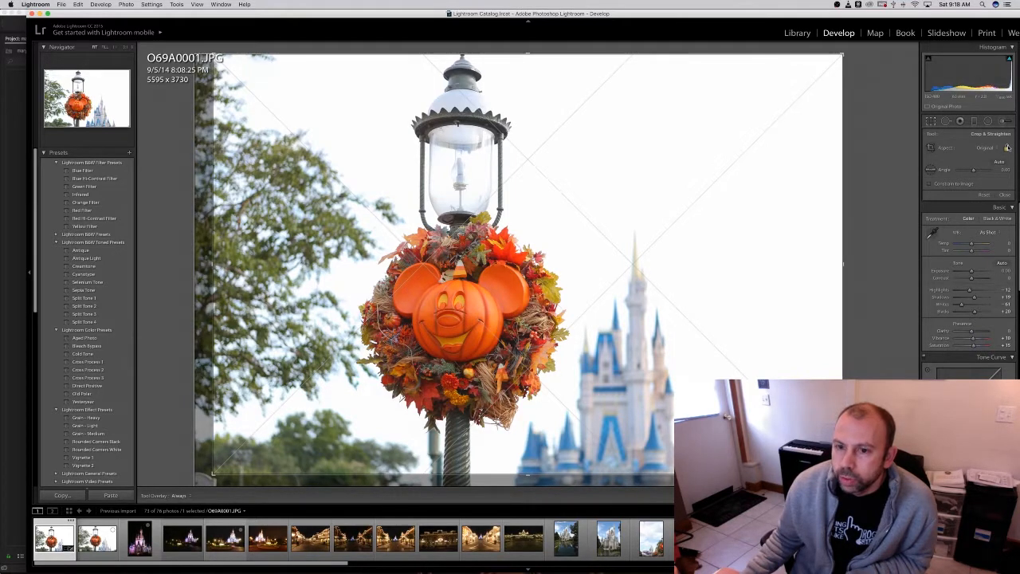
pyautogui.moveTo(213, 475); pyautogui.dragTo(203, 480)
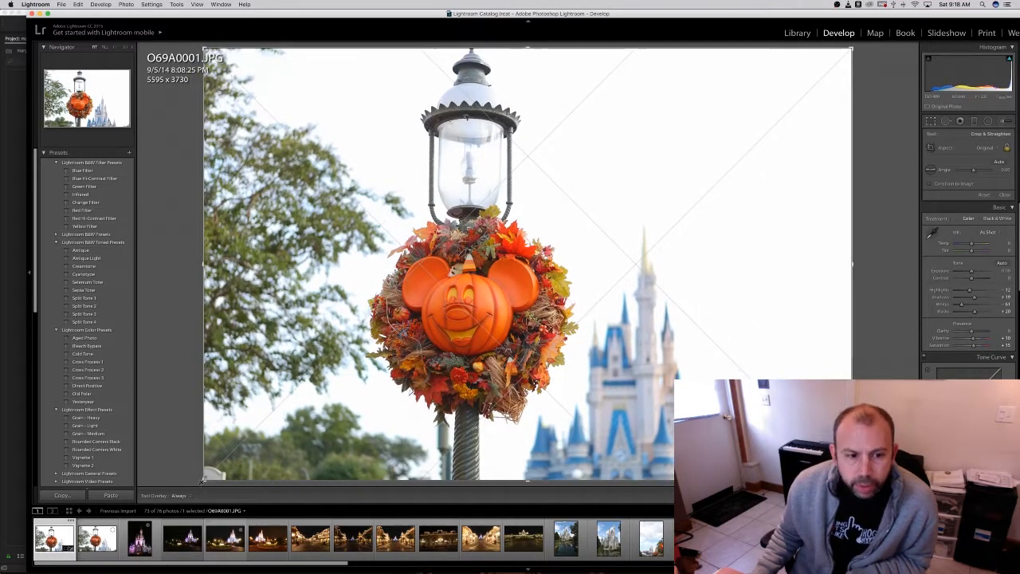
pyautogui.press('Return')
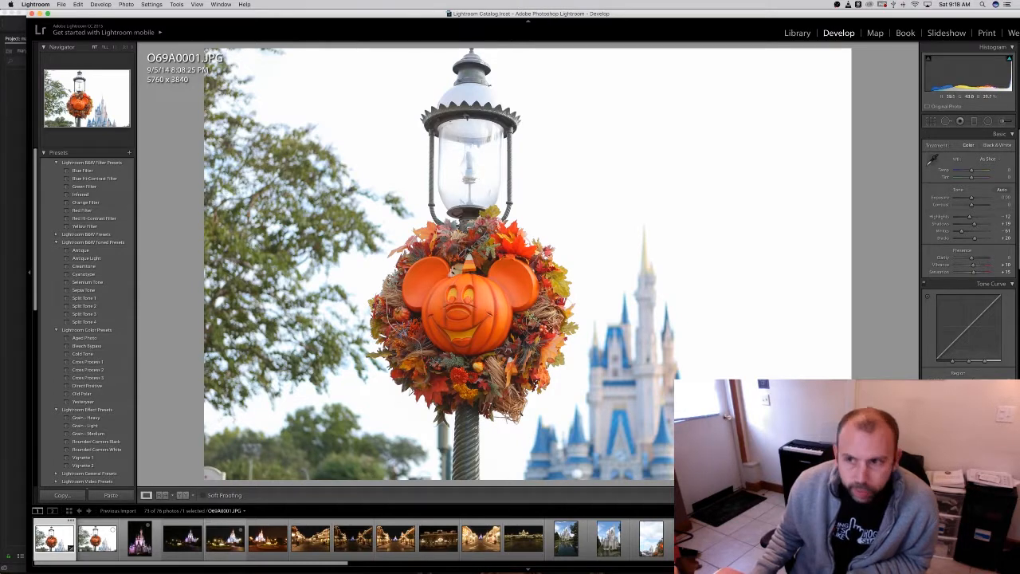
# Step: Heal the distracting object in the photo's lower-left corner using a size 79 Spot Removal brush, sampling from the nearby trees
pyautogui.click(946, 121)
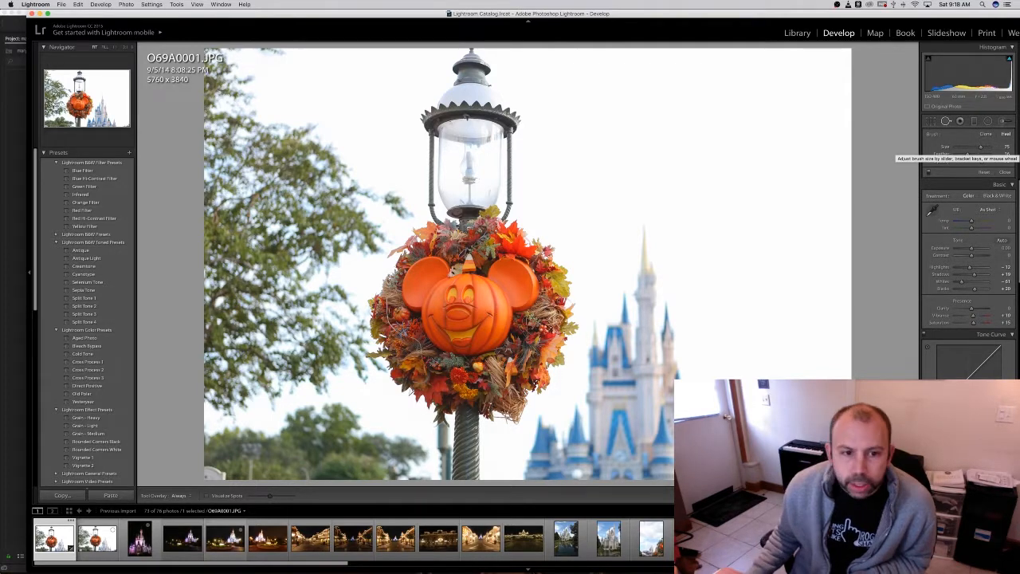
pyautogui.scroll(2, 309, 291)
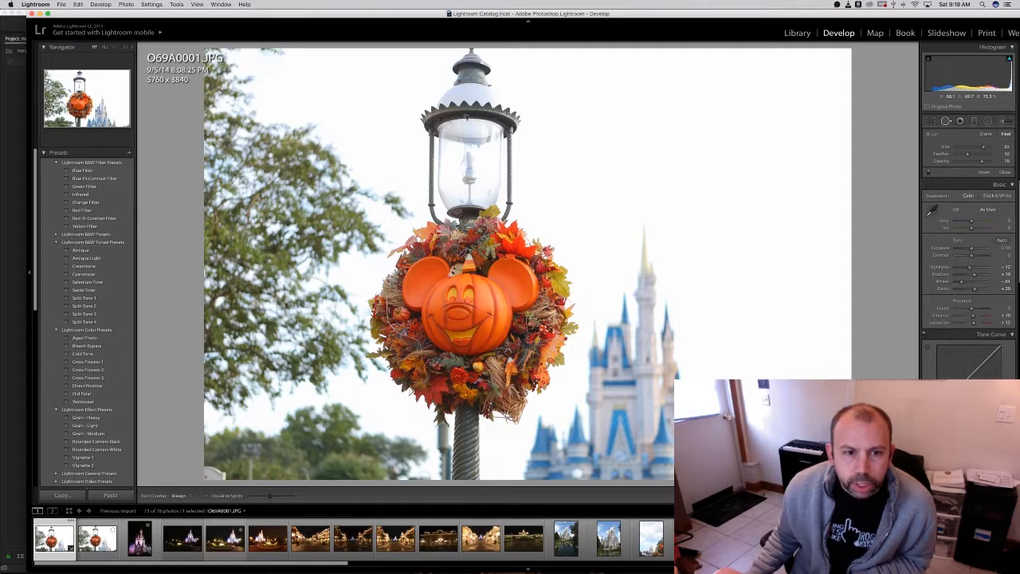
pyautogui.scroll(2, 311, 303)
pyautogui.scroll(3, 311, 299)
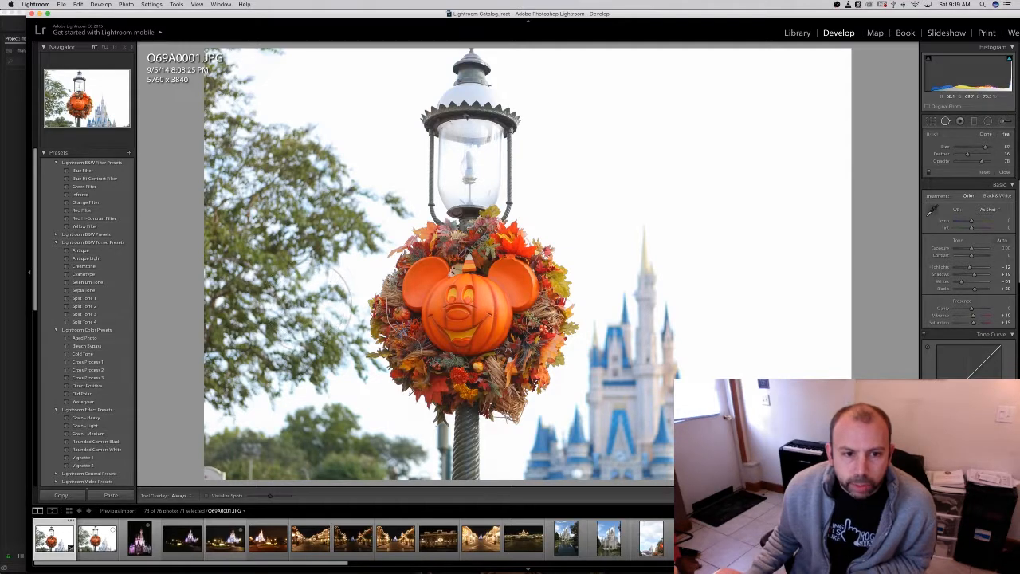
pyautogui.scroll(-4, 355, 295)
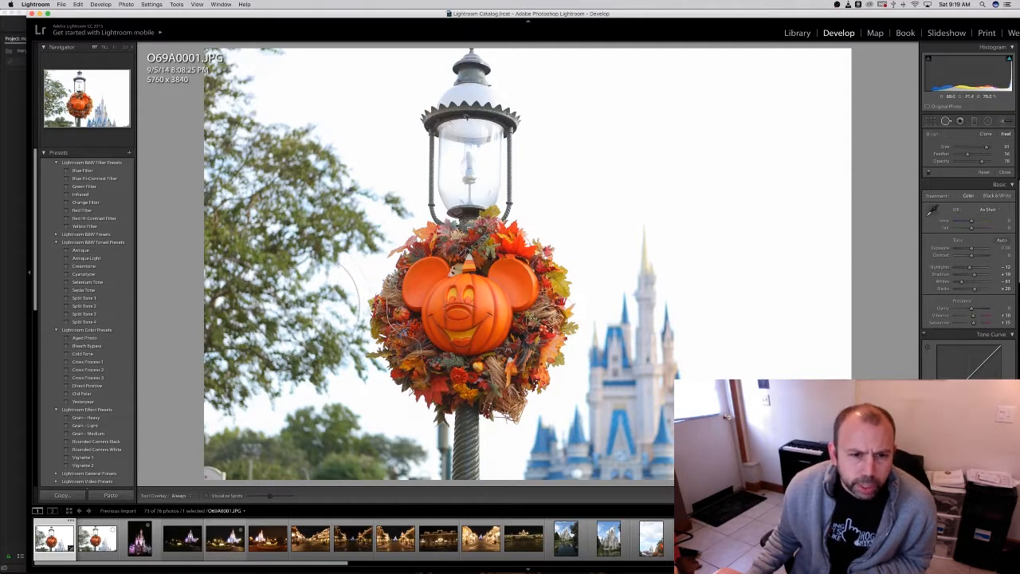
pyautogui.scroll(-2, 227, 461)
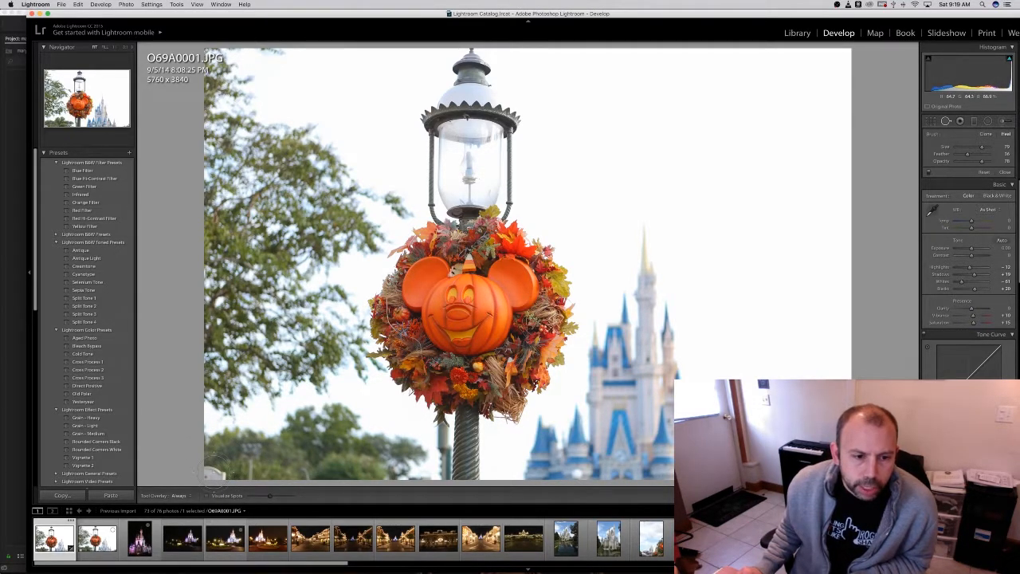
pyautogui.click(216, 470)
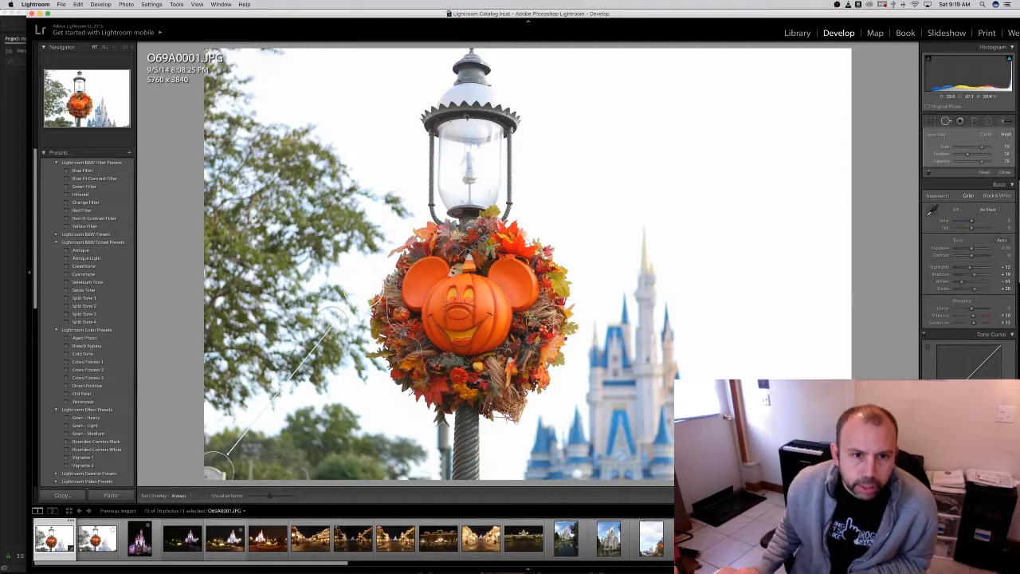
pyautogui.moveTo(360, 294)
pyautogui.mouseDown()
pyautogui.moveTo(327, 386)
pyautogui.moveTo(276, 458)
pyautogui.mouseUp()
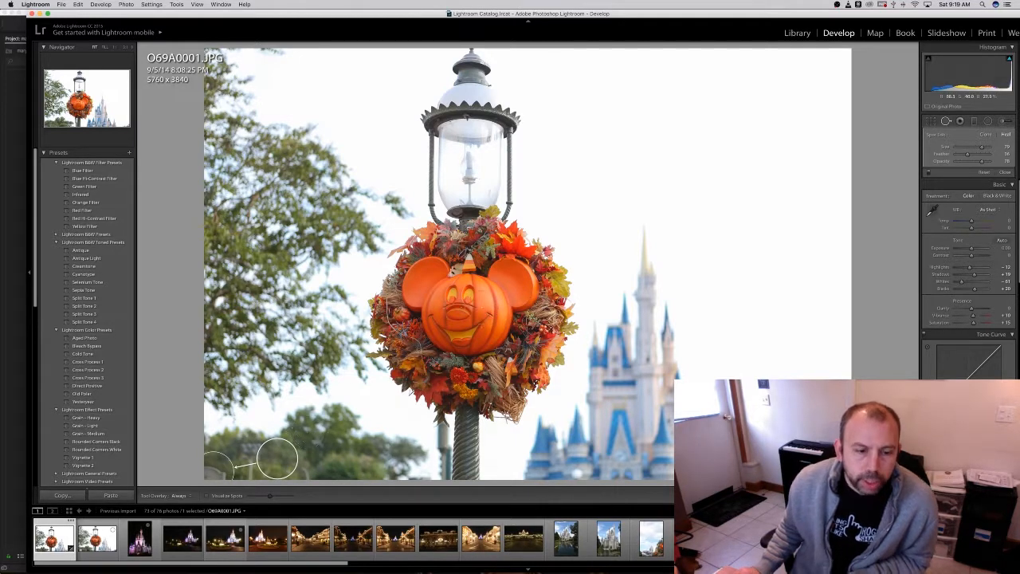
pyautogui.click(929, 121)
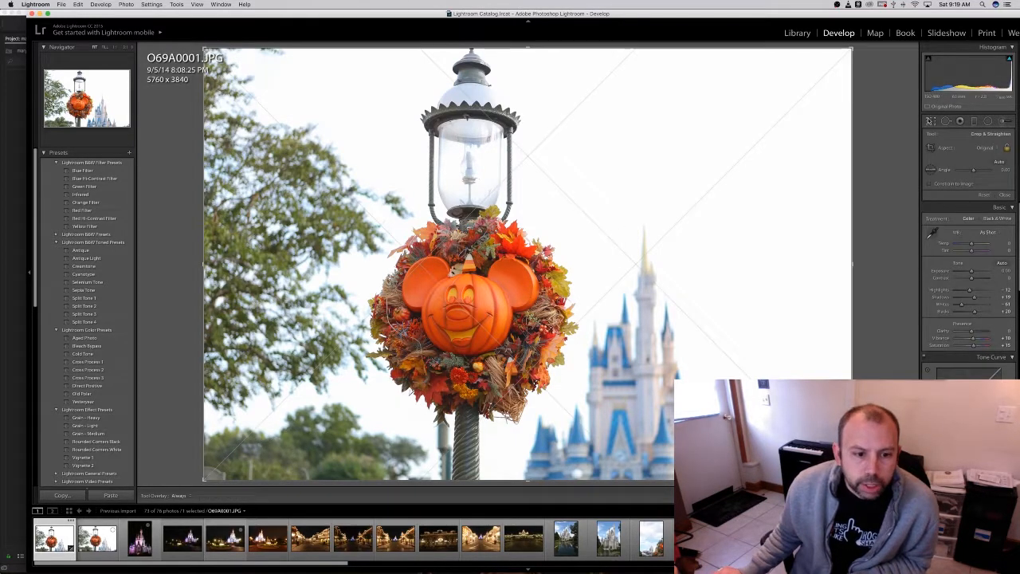
pyautogui.click(947, 121)
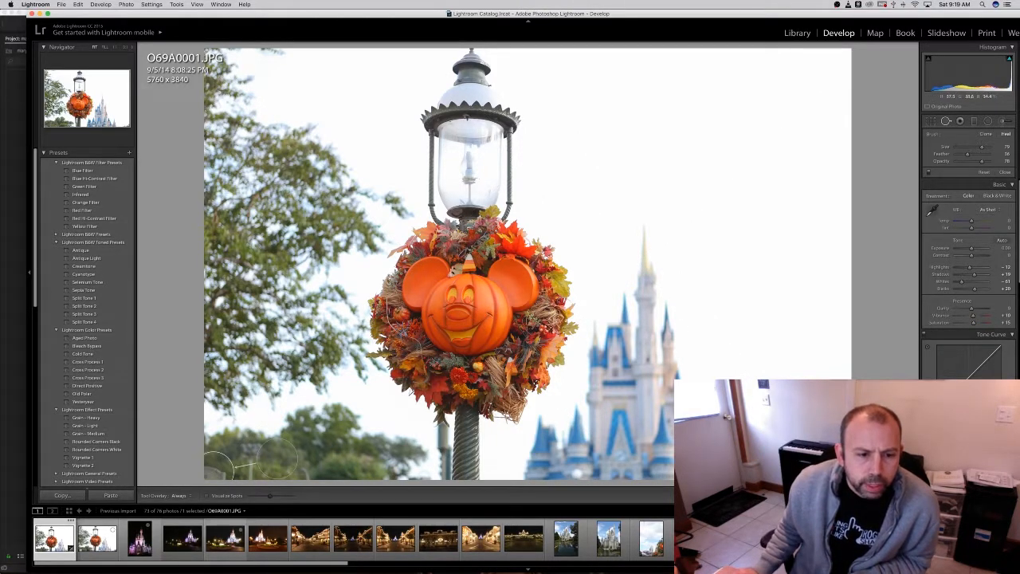
# Step: Set the Spot Removal brush's feather and opacity to 100 and enlarge its size to about 91
pyautogui.click(991, 163)
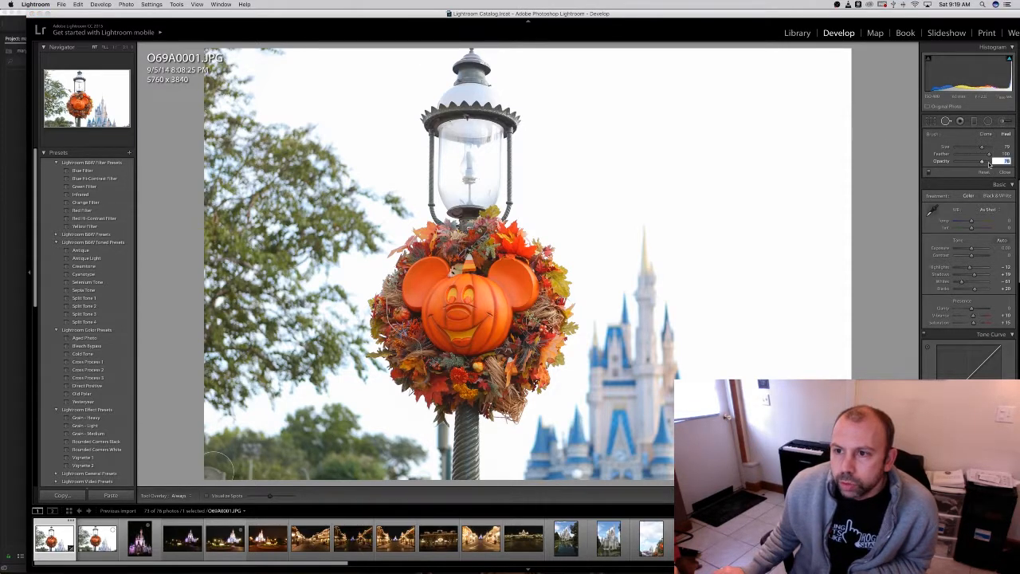
pyautogui.doubleClick(982, 163)
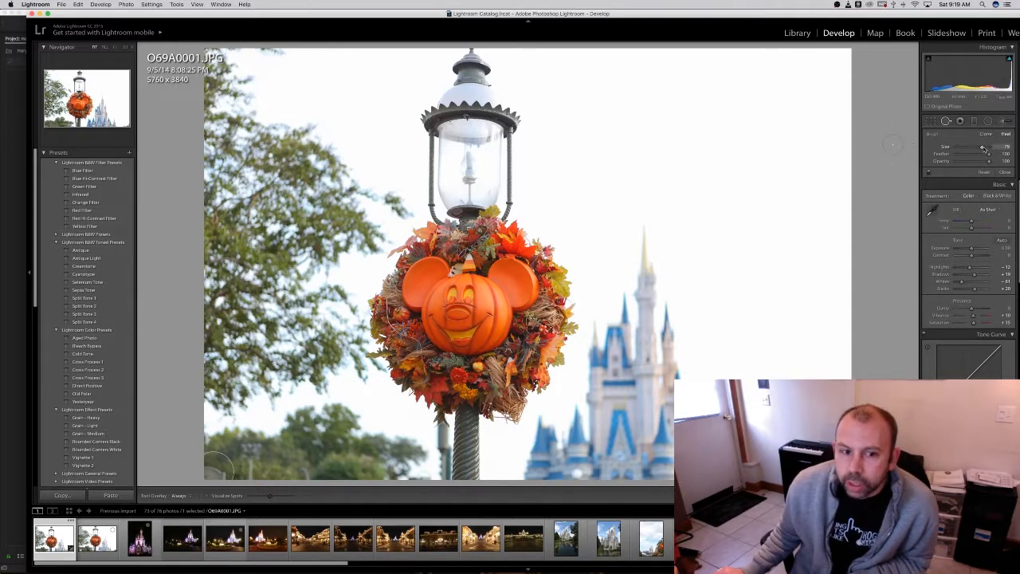
pyautogui.moveTo(984, 148); pyautogui.dragTo(1001, 148)
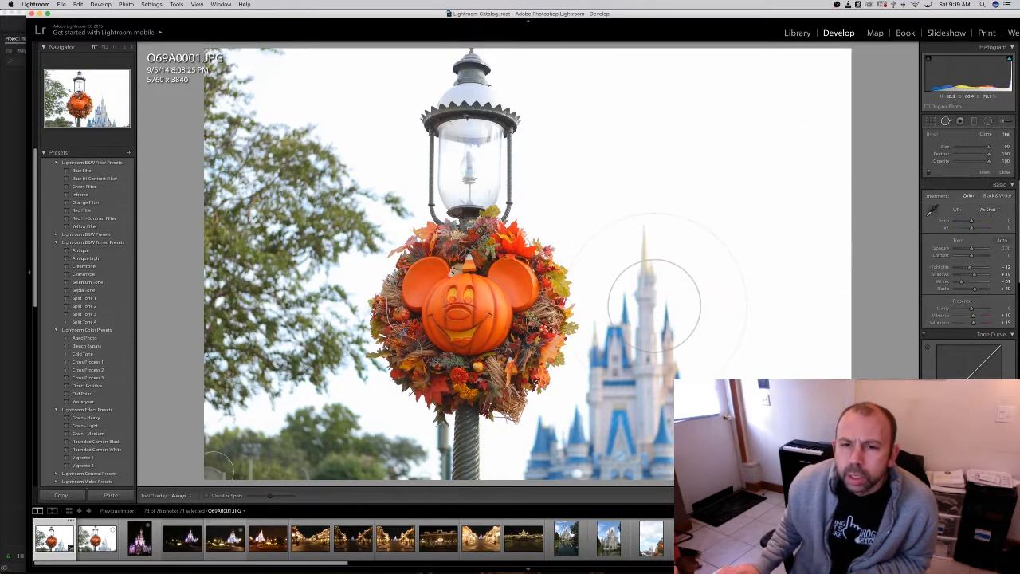
pyautogui.scroll(-3, 655, 305)
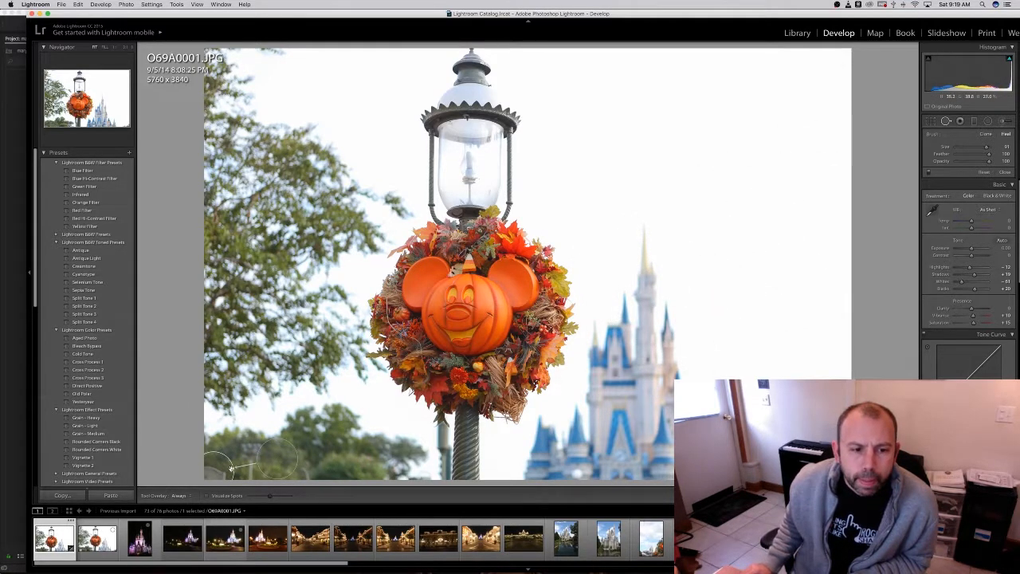
# Step: Move the existing healing spot closer to the photo's lower-left corner and raise its opacity to 100
pyautogui.click(232, 467)
pyautogui.moveTo(244, 458); pyautogui.dragTo(213, 481)
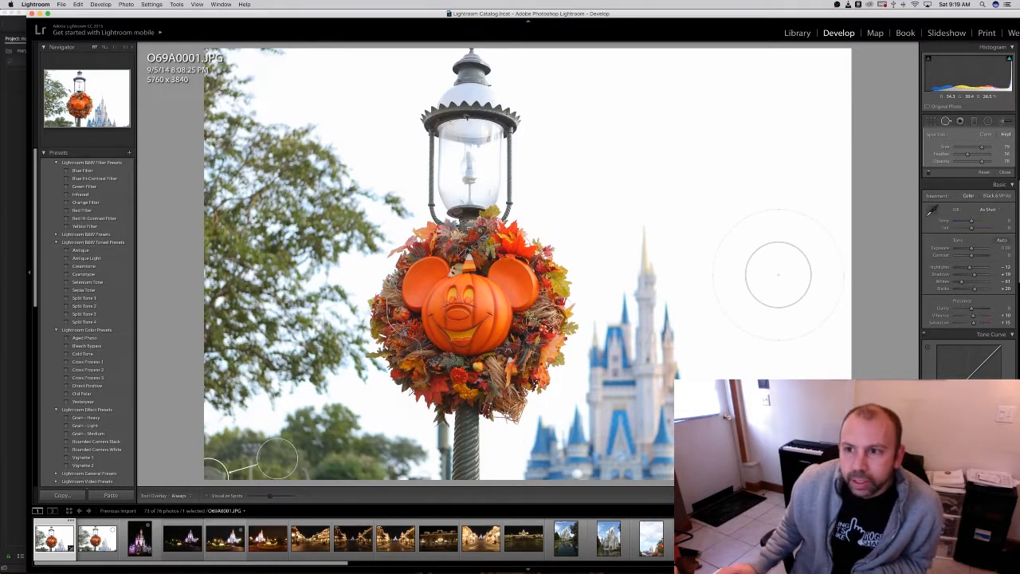
pyautogui.click(989, 163)
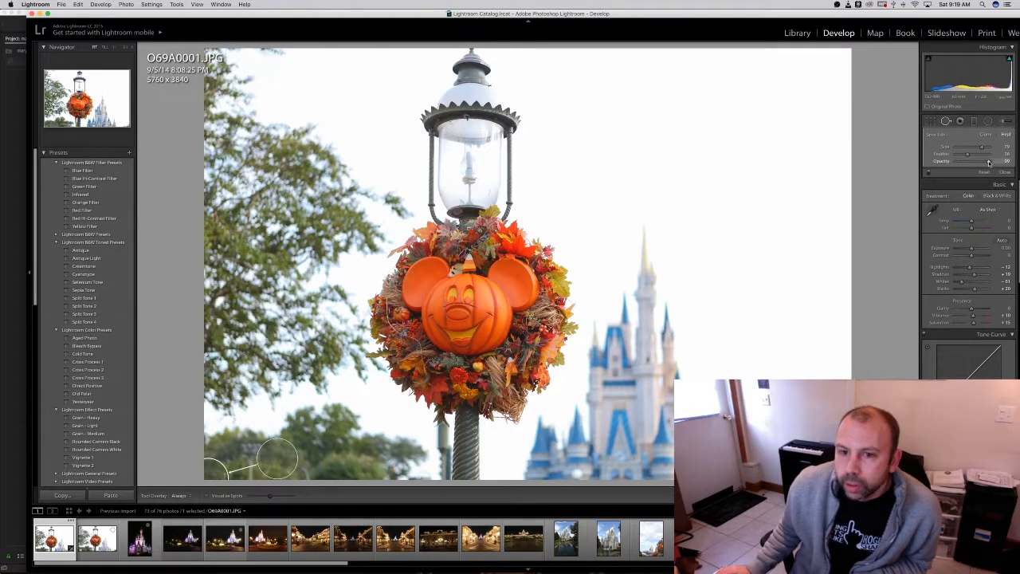
pyautogui.click(929, 122)
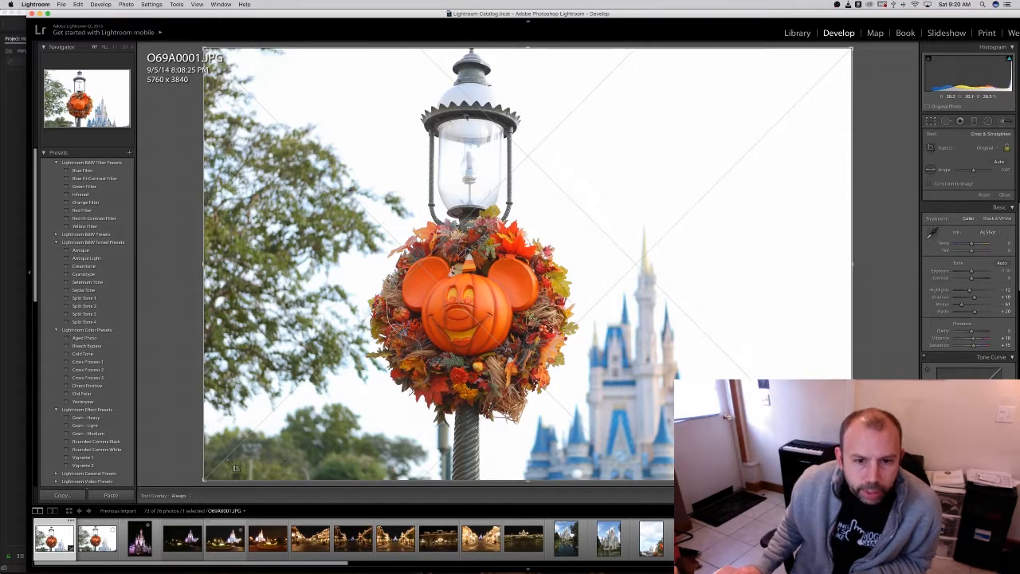
# Step: Heal the post among the photo's lower-left trees using a size 79 spot with feather 0, sampling from the trees beside it
pyautogui.click(947, 121)
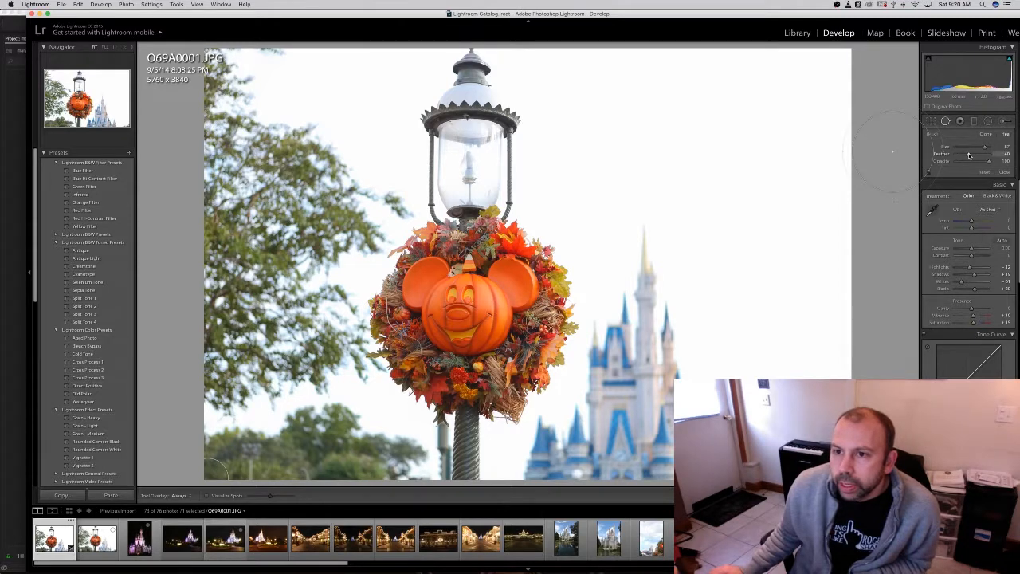
pyautogui.moveTo(969, 155)
pyautogui.mouseDown()
pyautogui.moveTo(955, 155)
pyautogui.moveTo(980, 150)
pyautogui.mouseUp()
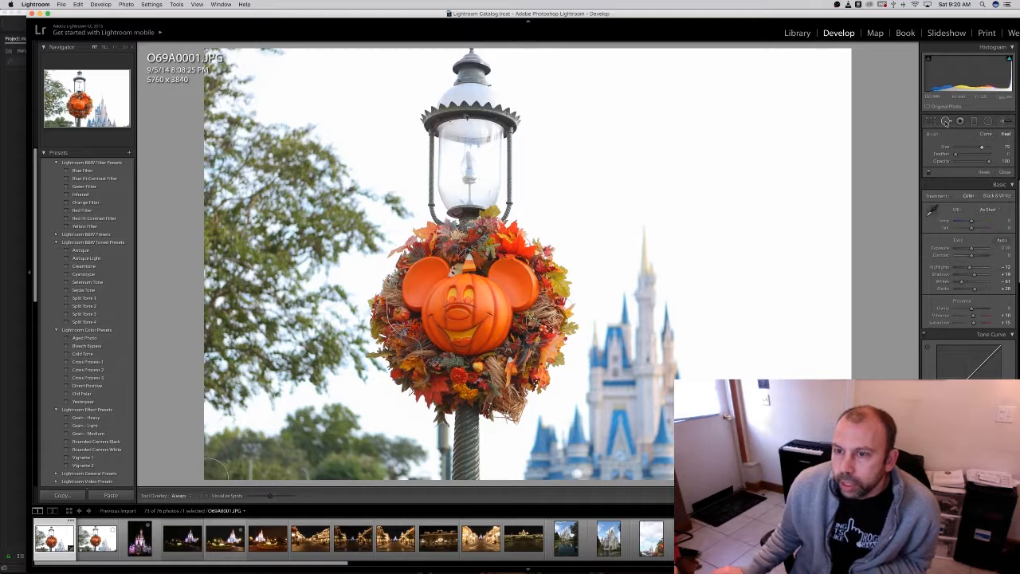
pyautogui.click(250, 460)
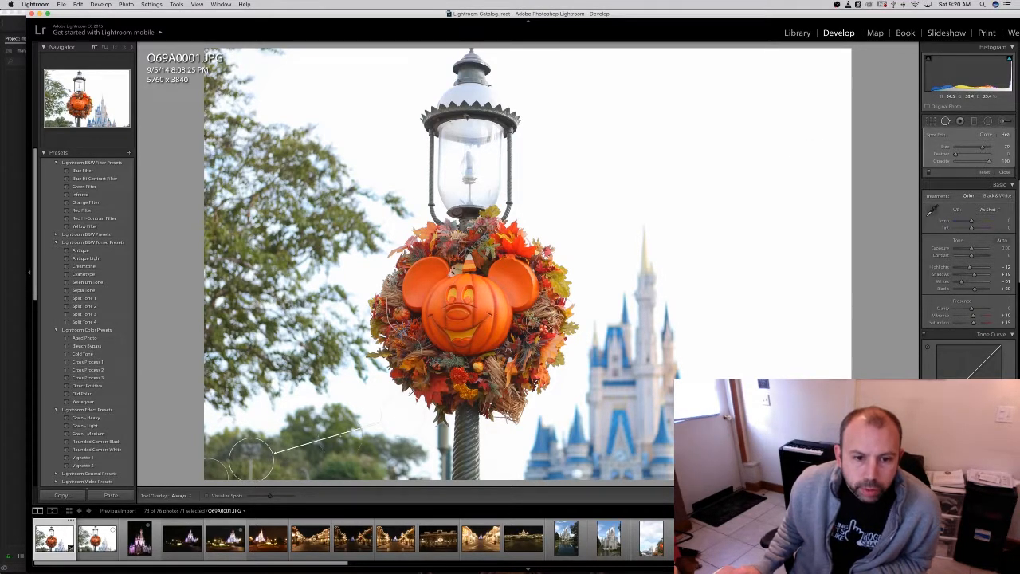
pyautogui.moveTo(400, 425); pyautogui.dragTo(292, 460)
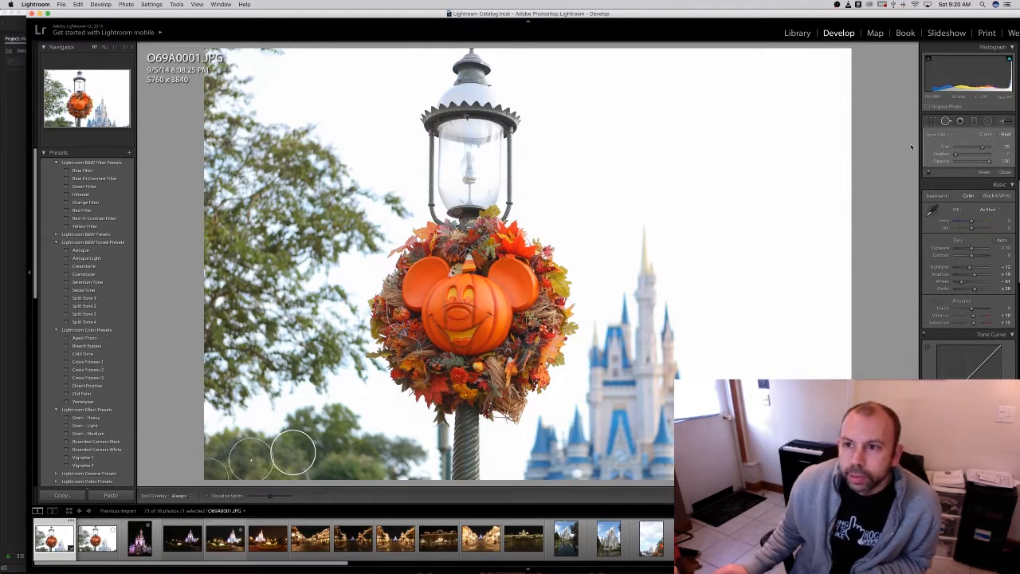
# Step: Crop the photo slightly tighter at its original aspect ratio, to 5603 x 3736
pyautogui.click(931, 122)
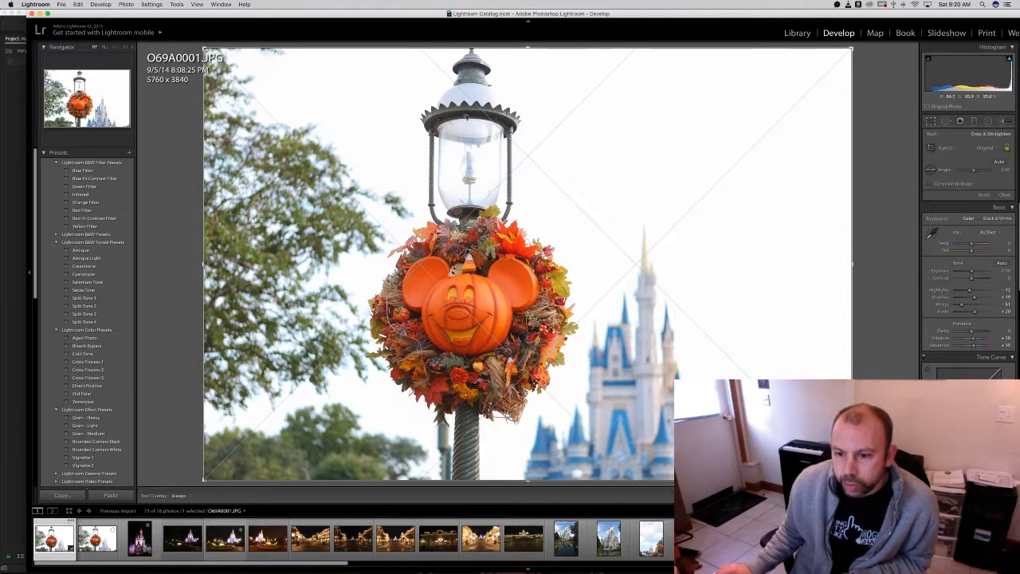
pyautogui.moveTo(853, 480); pyautogui.dragTo(844, 474)
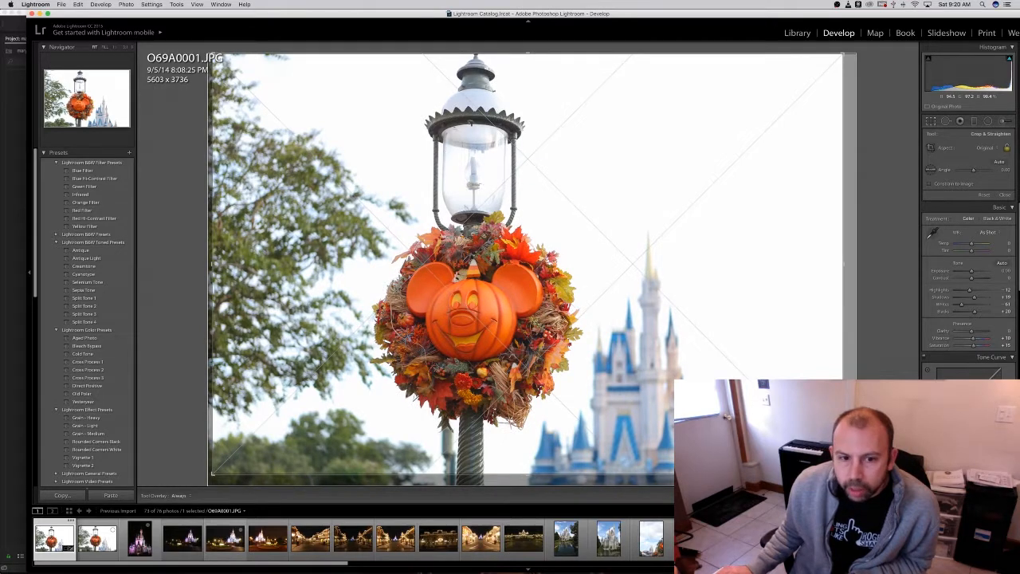
pyautogui.press('Return')
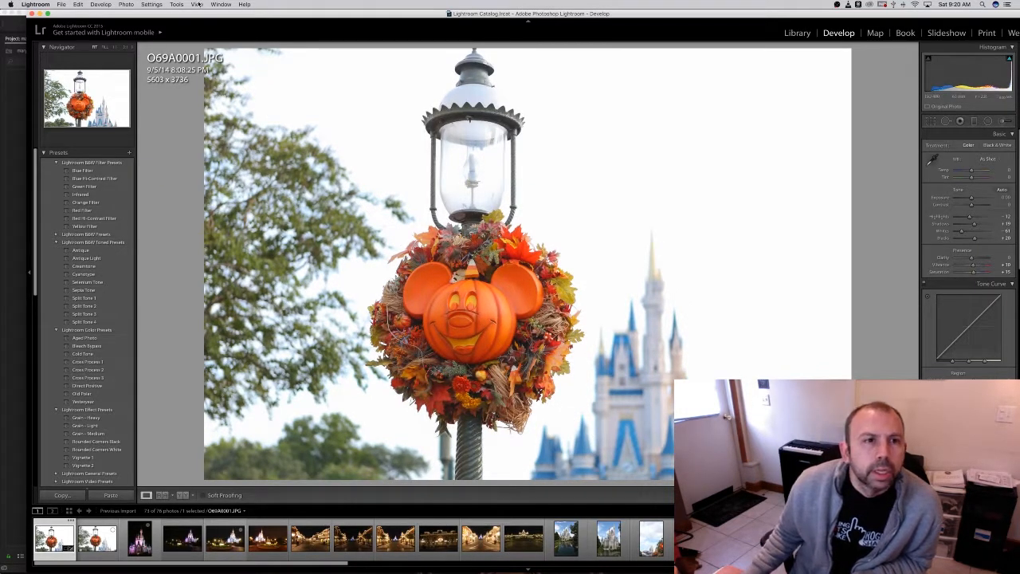
# Step: Compare the cropped and healed photo before and after side by side, and return to the single-photo view
pyautogui.click(197, 5)
pyautogui.moveTo(222, 89)
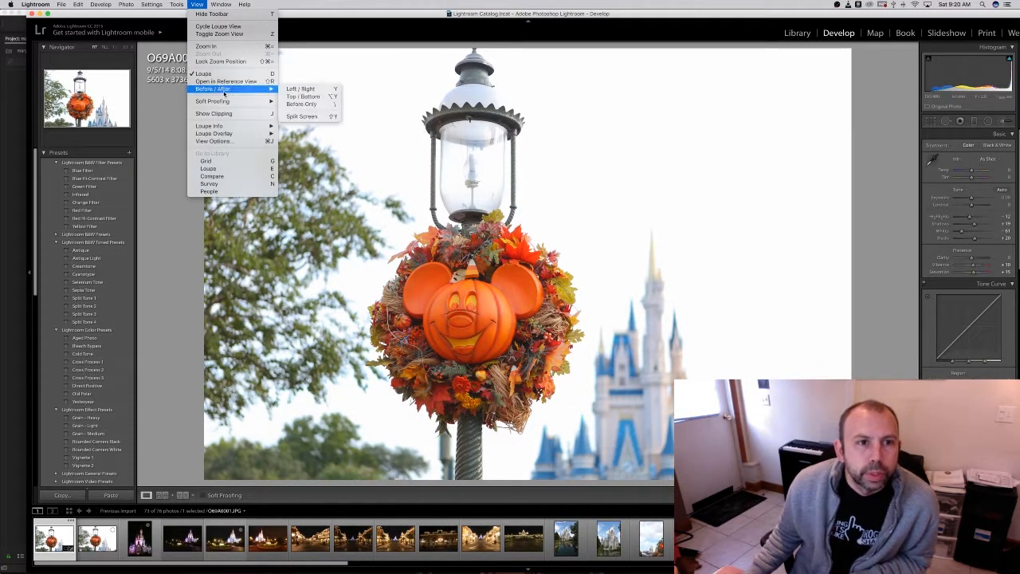
pyautogui.click(313, 90)
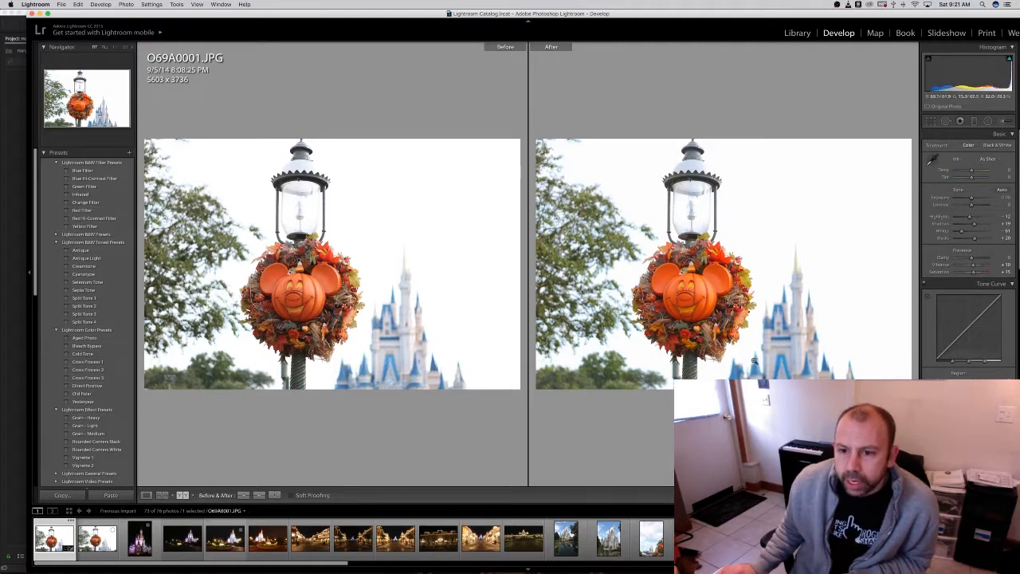
pyautogui.click(197, 4)
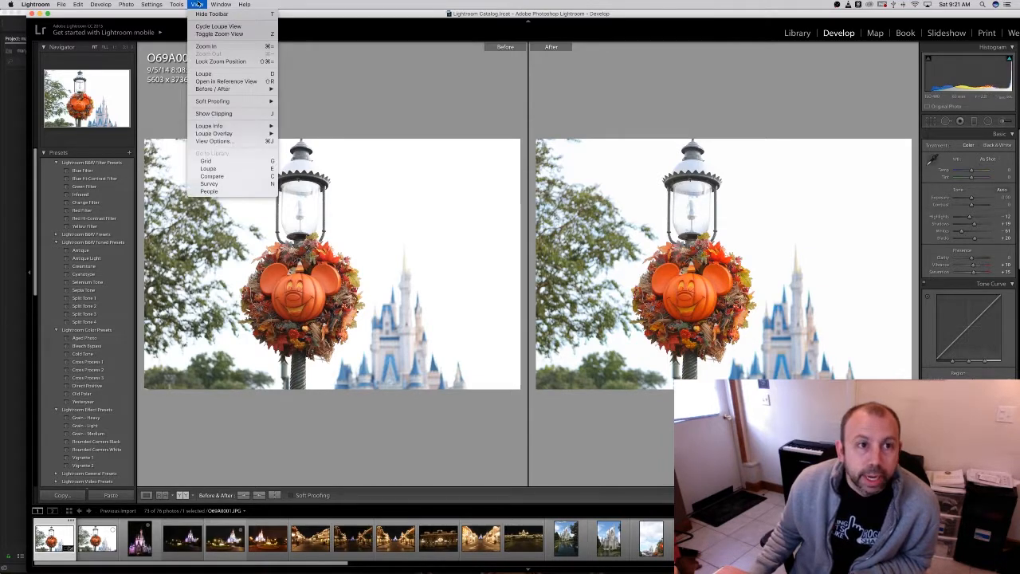
pyautogui.moveTo(231, 89)
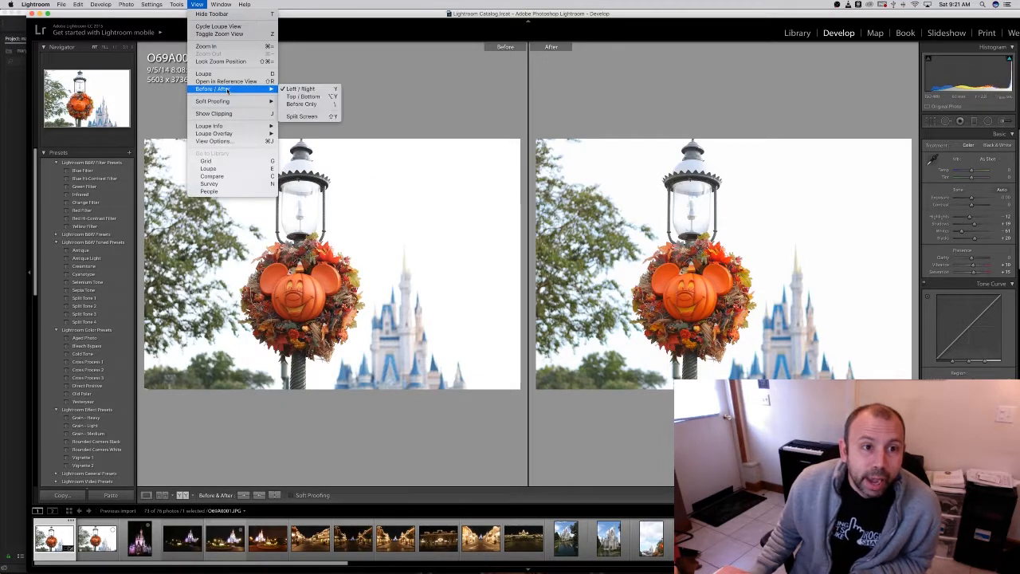
pyautogui.click(292, 90)
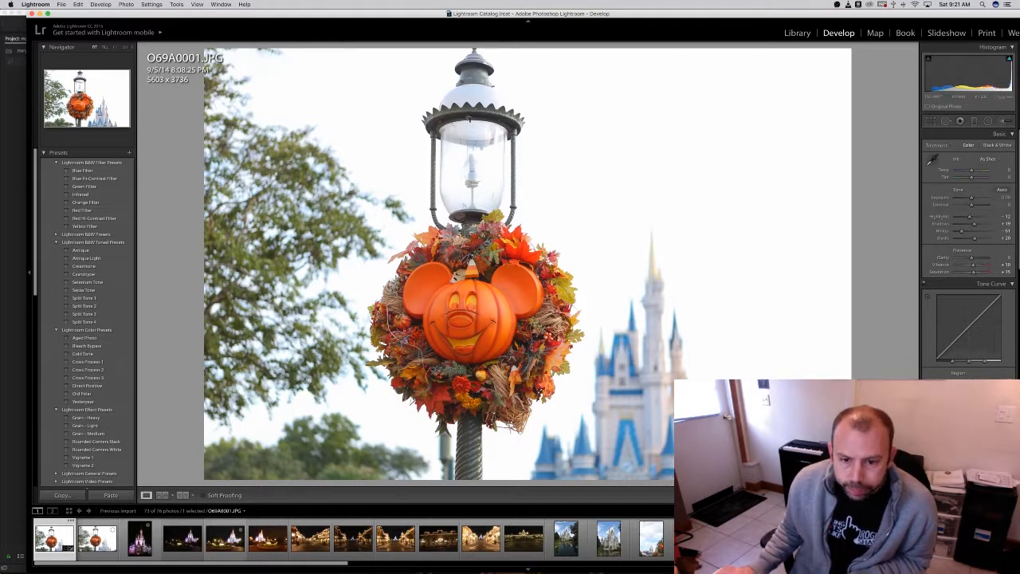
pyautogui.moveTo(717, 572)
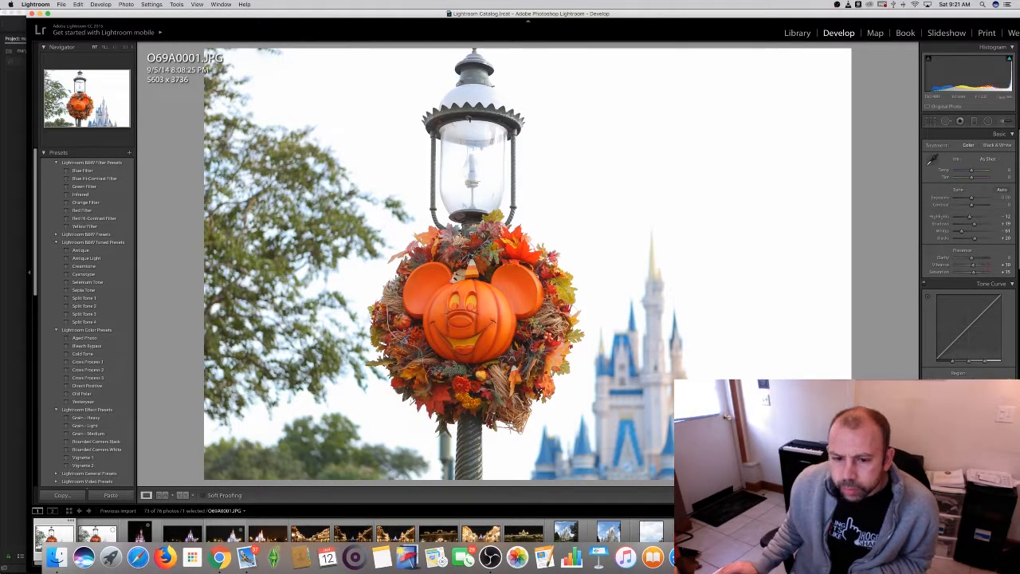
pyautogui.click(490, 557)
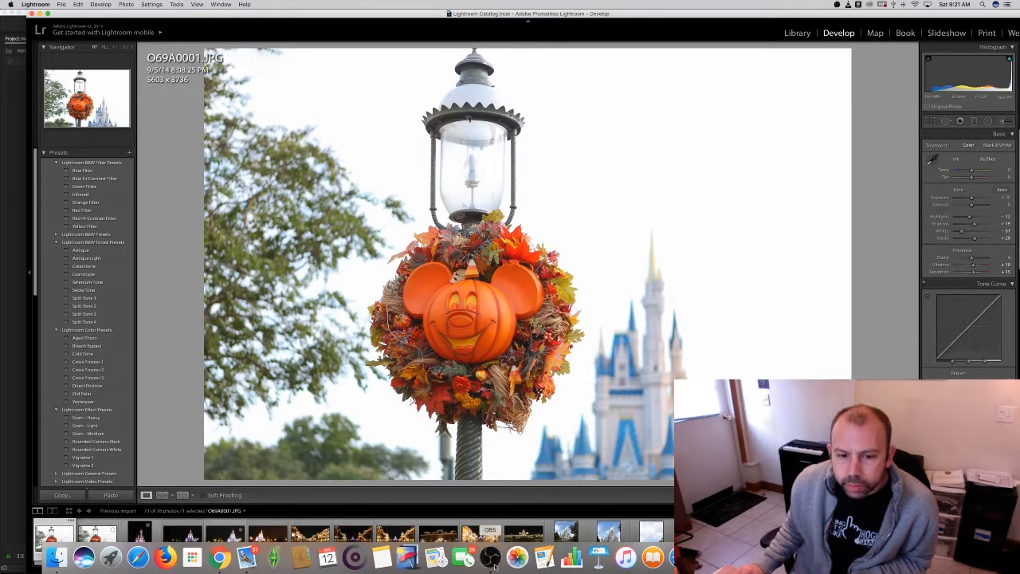